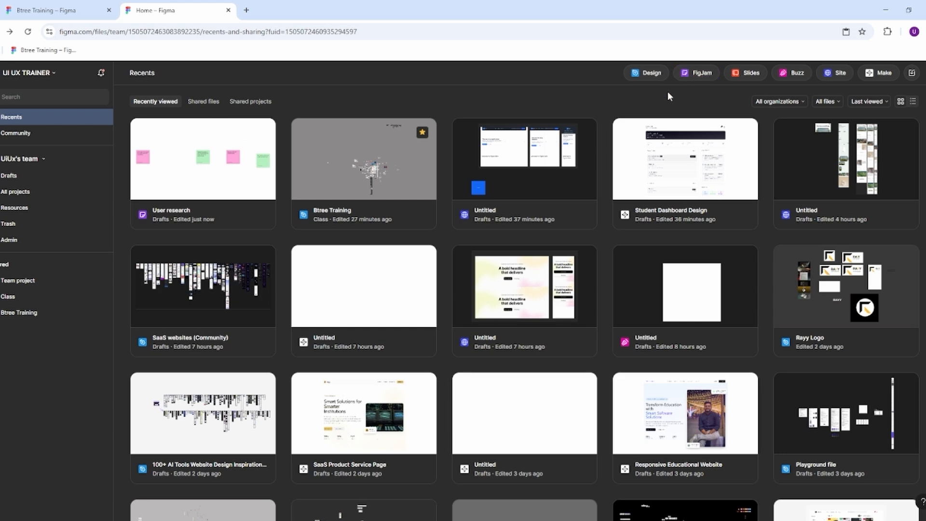
Step: Open the User research board and add a square shape in the upper middle of the canvas
double_click(236, 178)
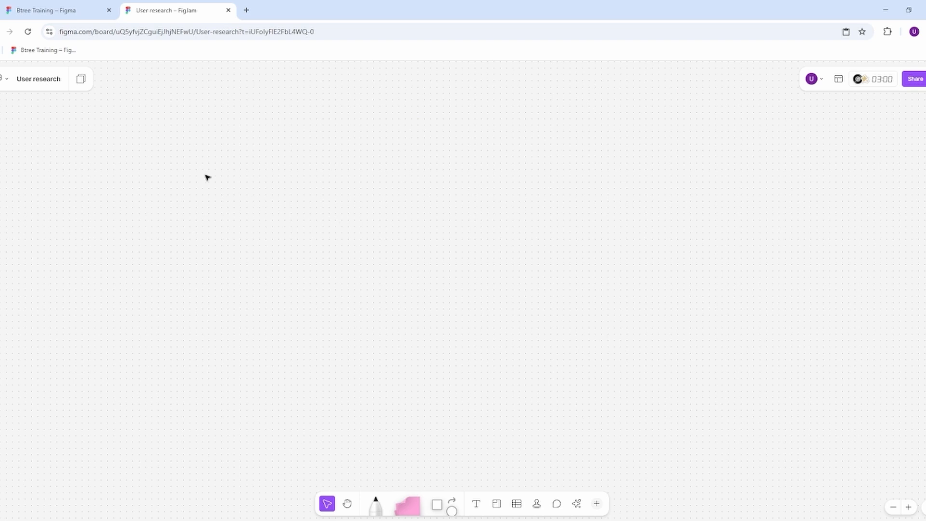
left_click(57, 82)
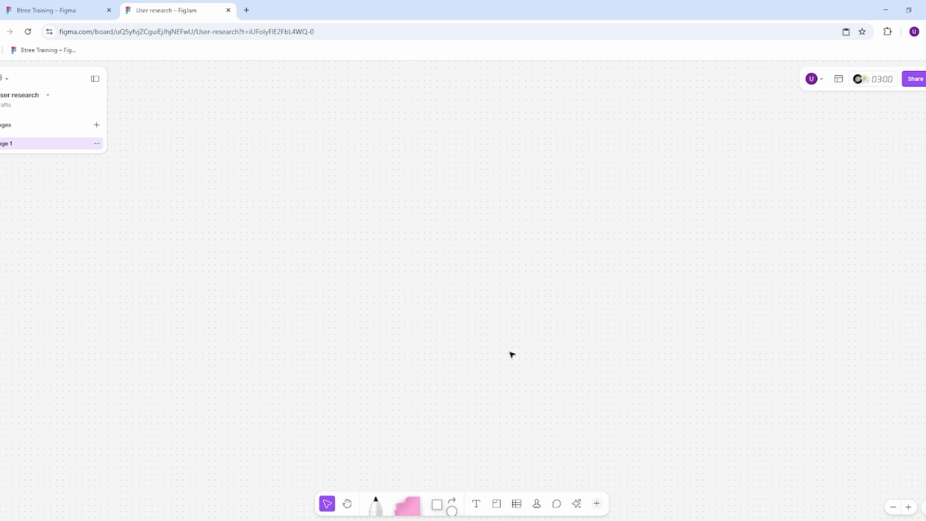
left_click(437, 503)
left_click(503, 462)
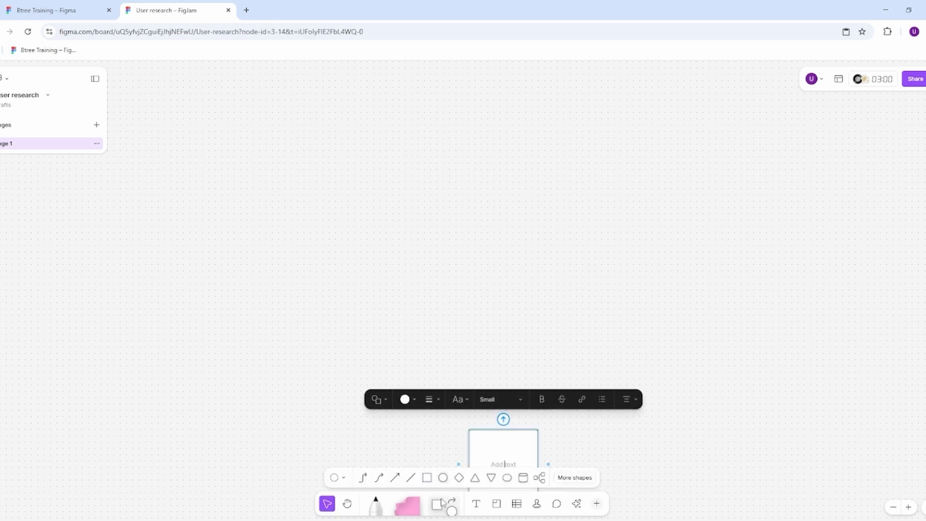
left_click_drag(499, 451, 521, 155)
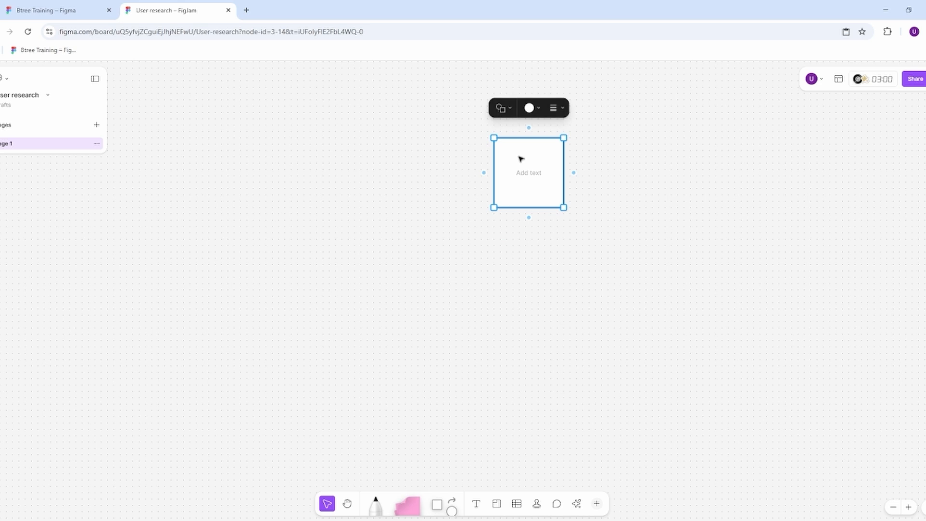
Step: Label the square "Instagram"
left_click(525, 184)
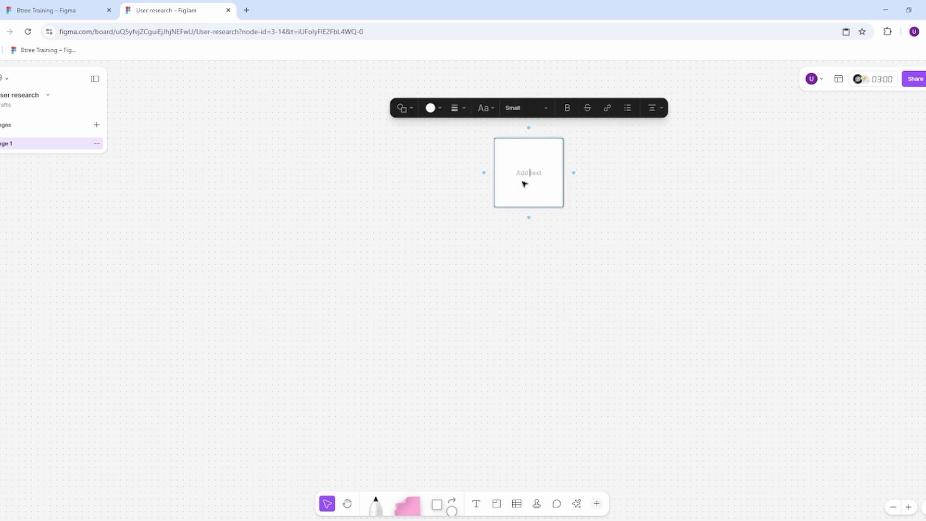
left_click(589, 213)
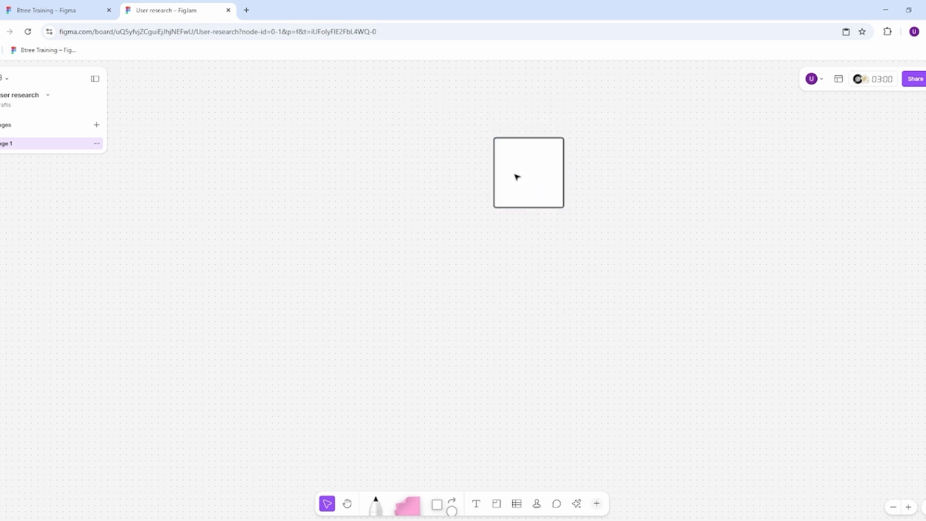
left_click(515, 176)
left_click(532, 177)
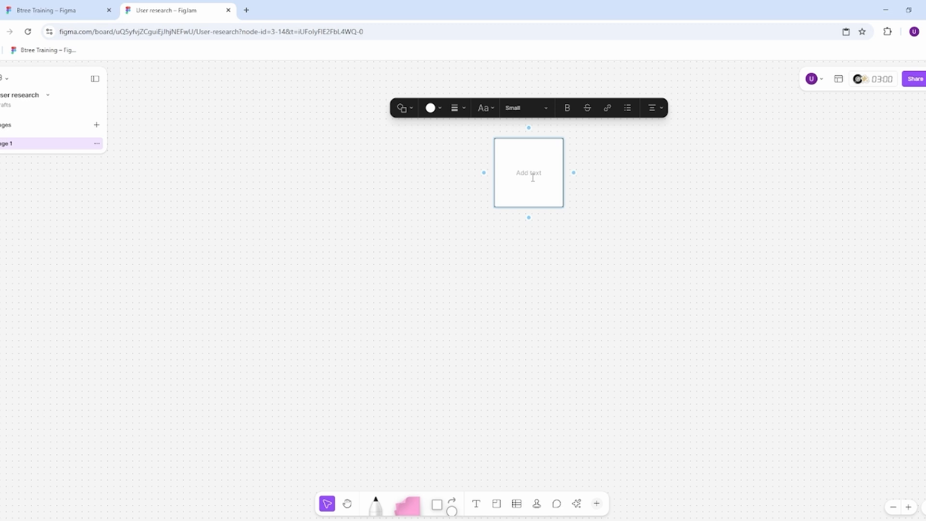
type("Instagram")
left_click(605, 227)
Step: Add two connected squares branching from below Instagram and place them side by side, lower left of it
left_click(530, 208)
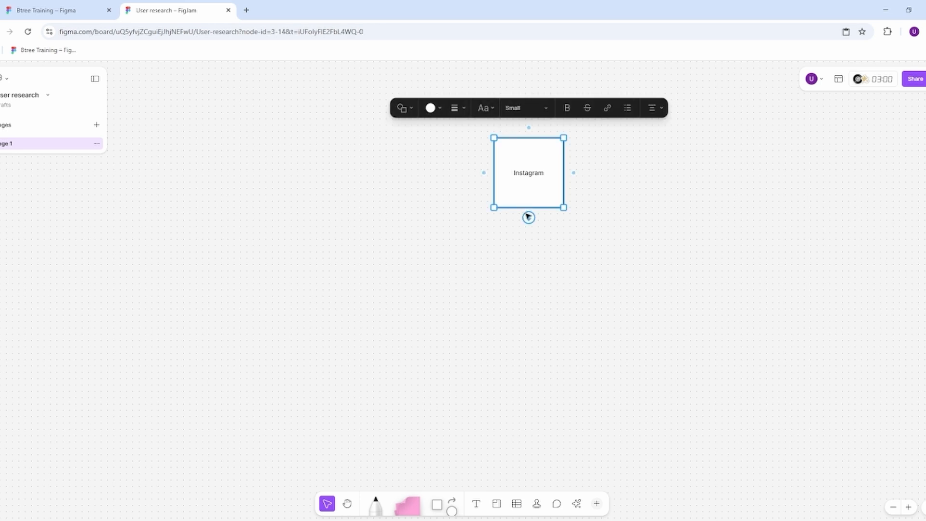
left_click(528, 218)
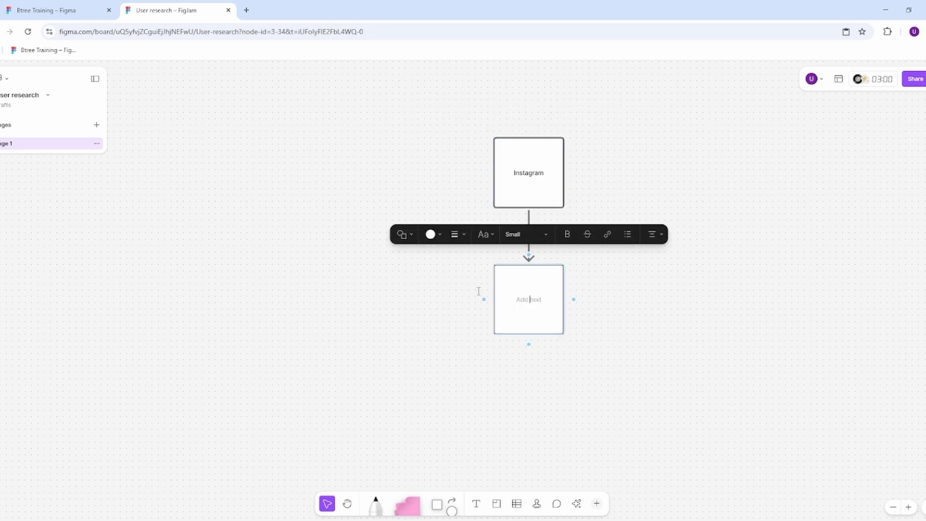
left_click(636, 297)
left_click_drag(555, 290, 206, 271)
left_click(525, 195)
left_click(529, 217)
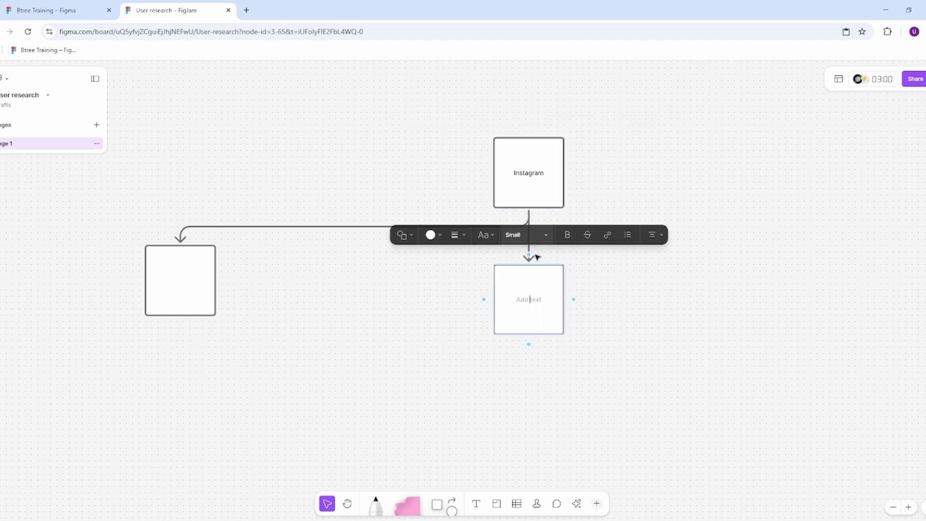
left_click(694, 317)
left_click_drag(551, 300, 396, 282)
Step: Add three more connected squares from below Instagram, one directly beneath it and two spaced out to its right
left_click(529, 182)
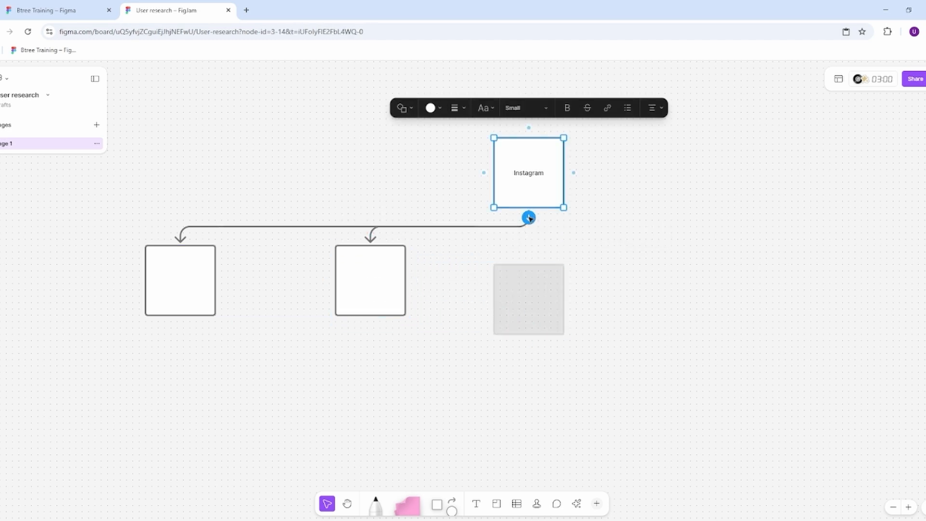
left_click(529, 217)
left_click(591, 266)
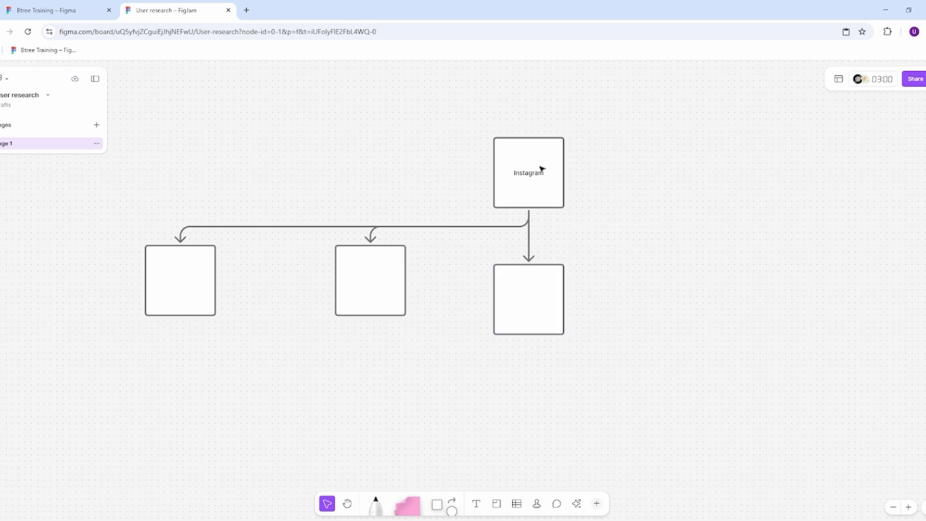
left_click(541, 169)
left_click(528, 217)
left_click_drag(612, 275, 707, 291)
left_click(526, 189)
left_click(528, 217)
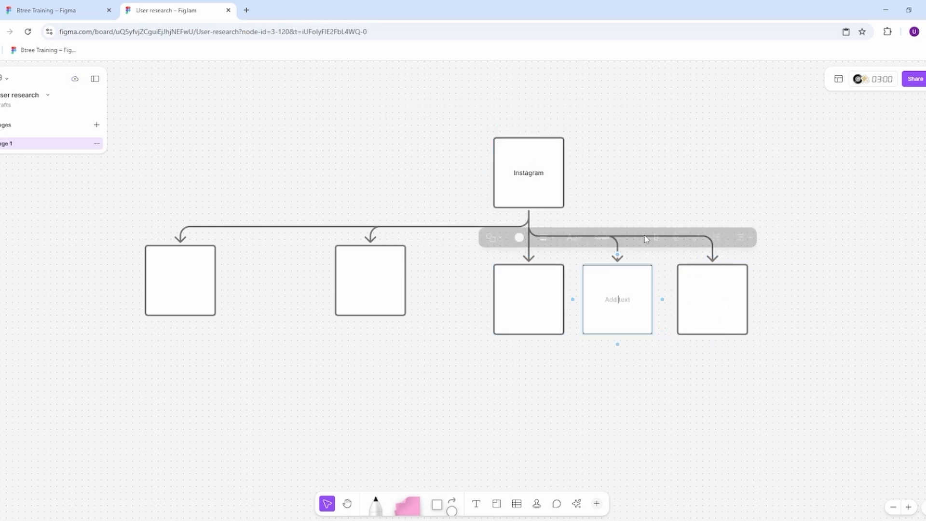
left_click(682, 291)
left_click_drag(643, 287, 870, 283)
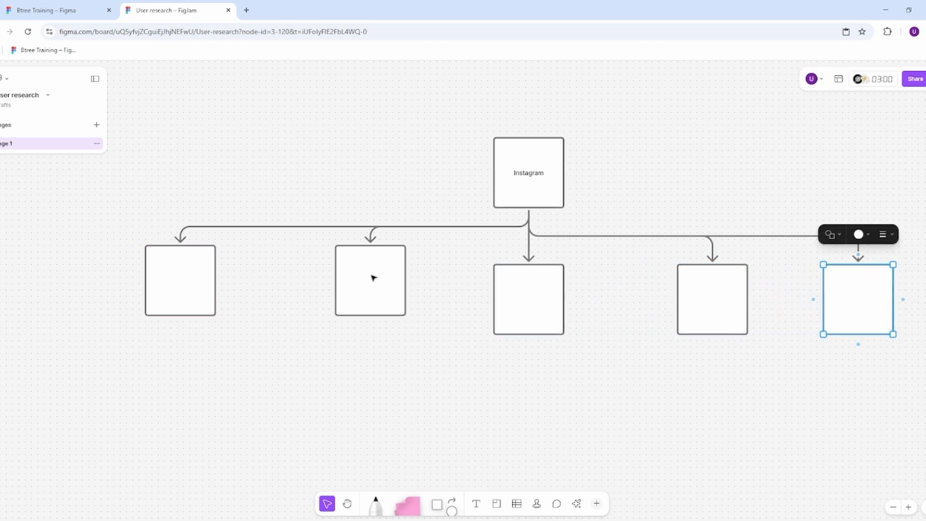
Step: Lower the two left child squares to align them in one row with the other three
mouse_move(372, 277)
left_mouse_down()
mouse_move(371, 302)
mouse_move(372, 291)
left_mouse_up()
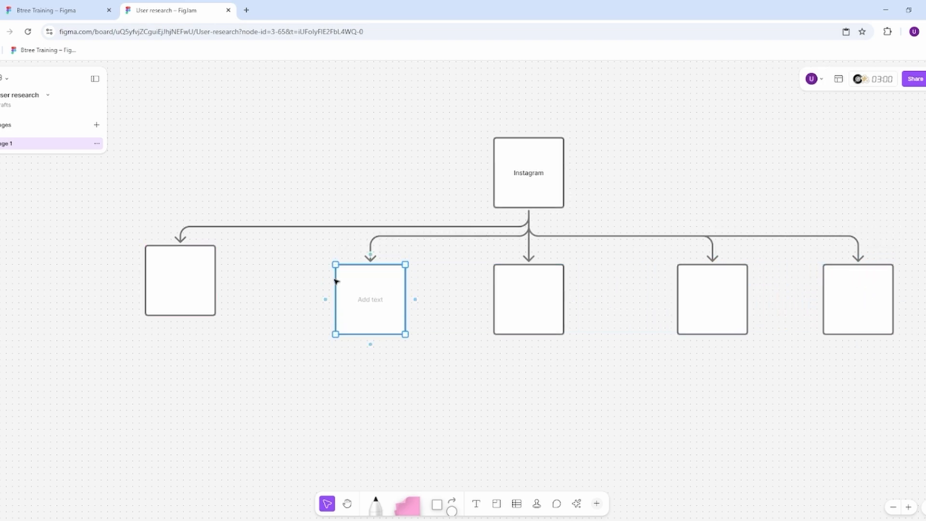
left_click(190, 260)
left_click_drag(190, 261, 188, 282)
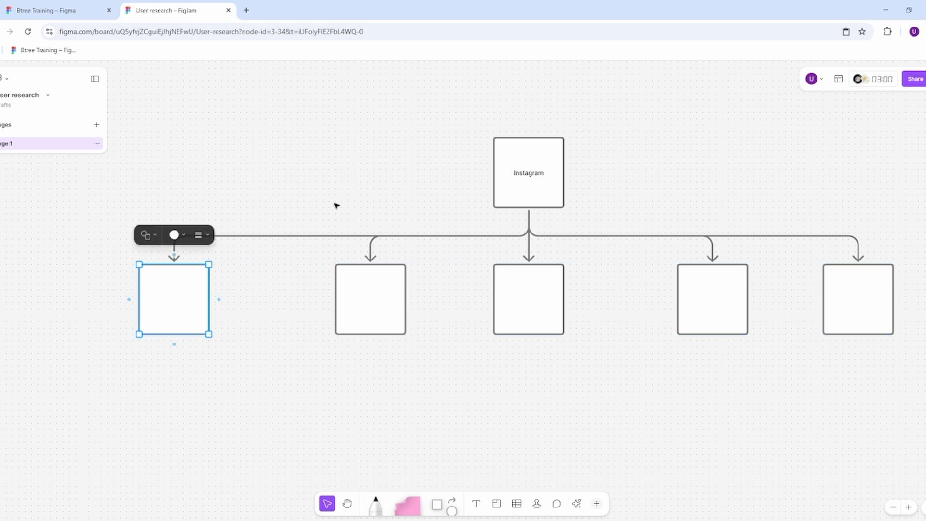
left_click(337, 205)
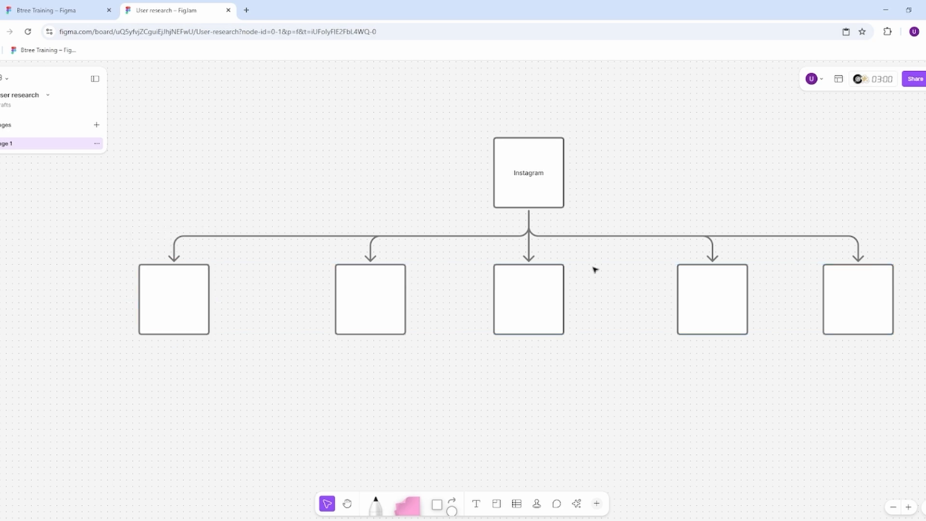
Step: Label the five child squares from left to right Home, Explore, Add post, Reels and Profile
left_click(176, 281)
left_click(179, 299)
type("Home")
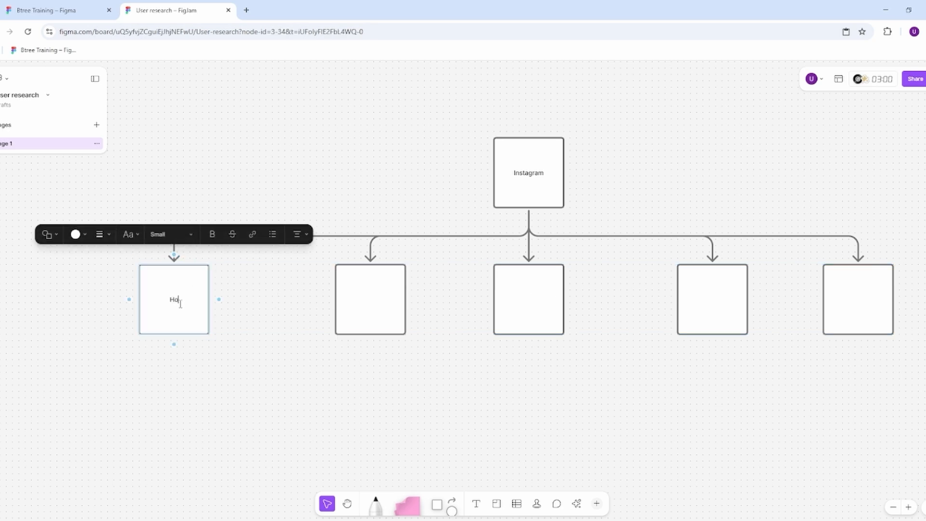
double_click(365, 299)
type("Explore")
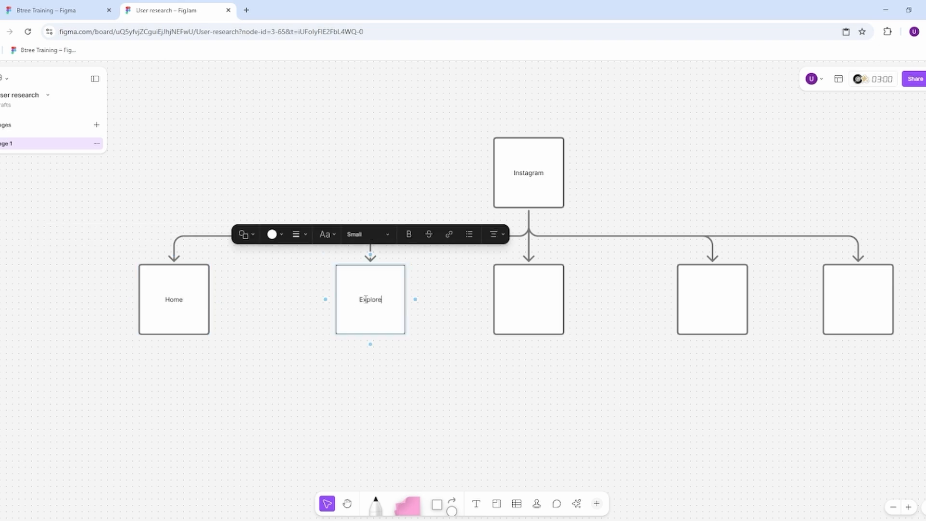
double_click(550, 297)
type("Add post")
double_click(713, 301)
type("Reels")
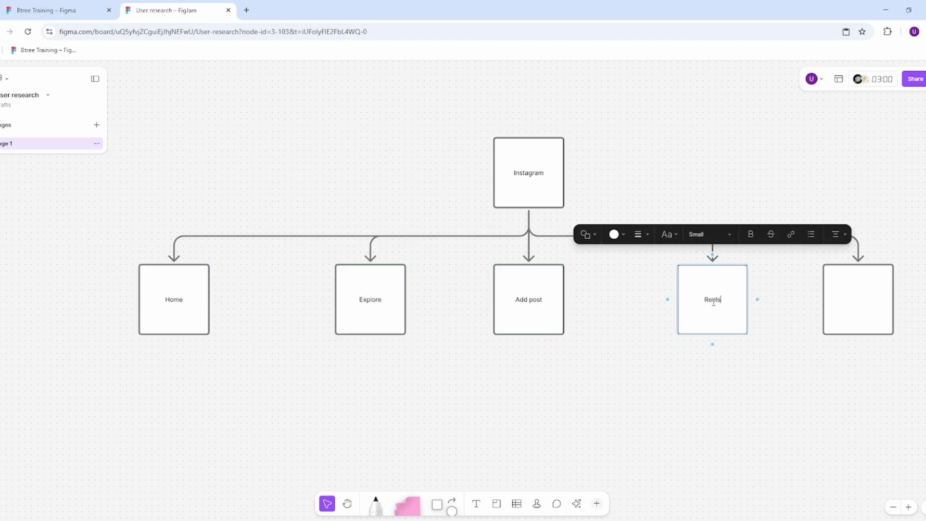
double_click(839, 302)
type("Profile")
left_click(695, 141)
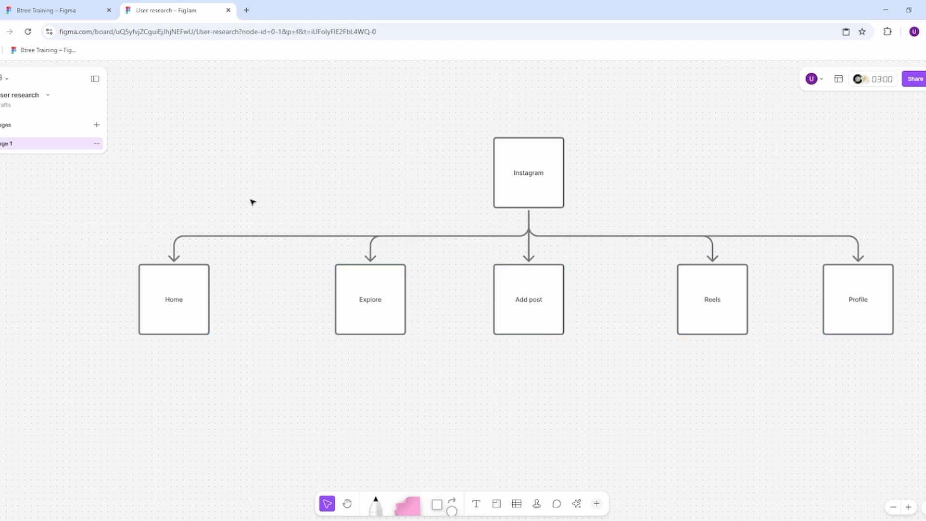
Step: Build vertical chains of connected empty squares: four below Home, three below Explore and two below Add post
left_click(182, 308)
left_click(173, 344)
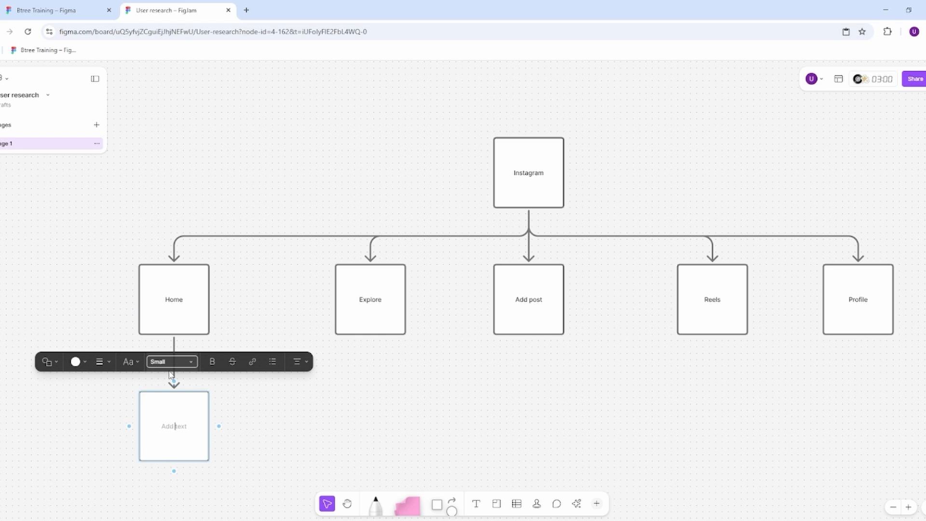
left_click(174, 470)
scroll(647, 283, "up", 3)
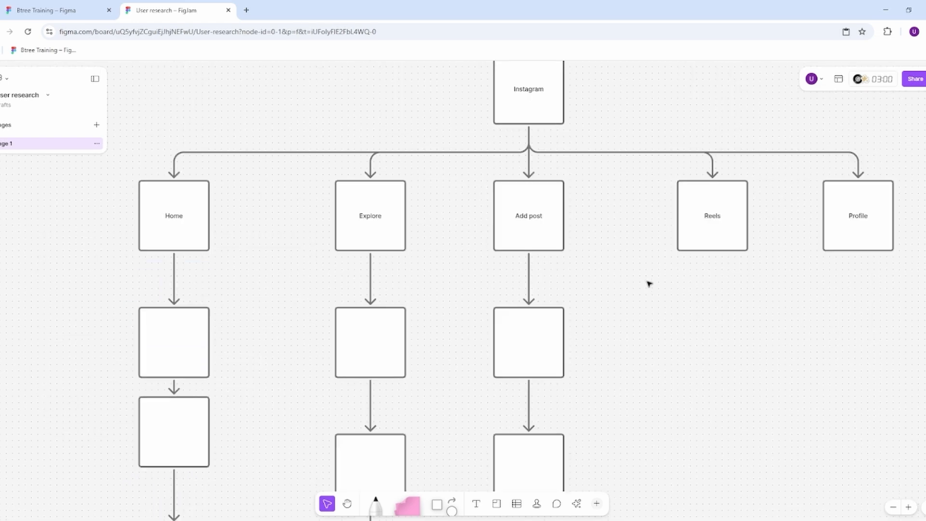
scroll(649, 284, "down", 5)
Step: Fill the Home, Explore, Add post, Reels and Profile squares with yellow
left_click_drag(668, 335, 554, 360)
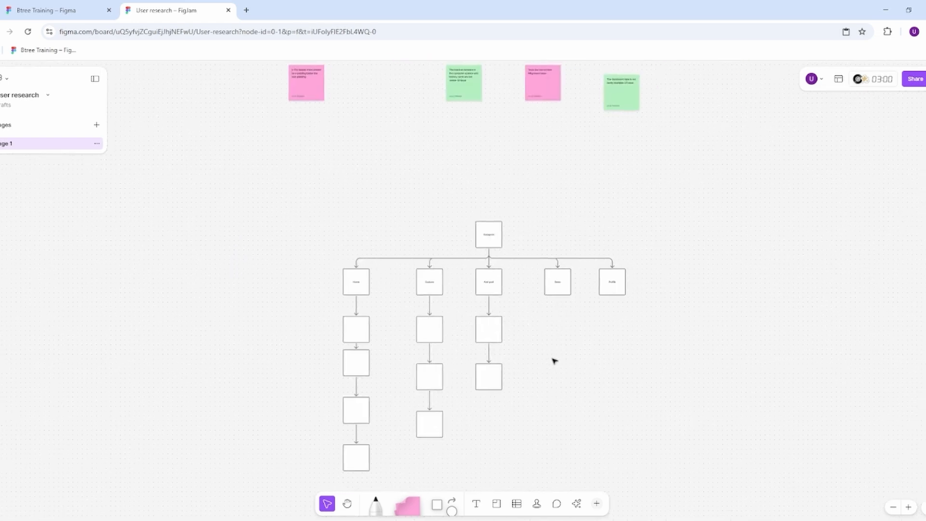
scroll(548, 353, "up", 3)
left_click_drag(142, 224, 709, 235)
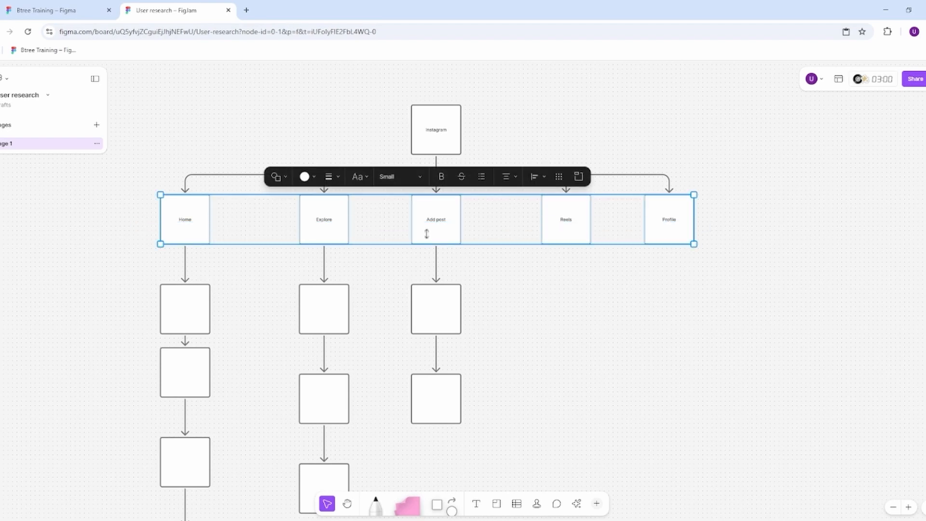
left_click(312, 180)
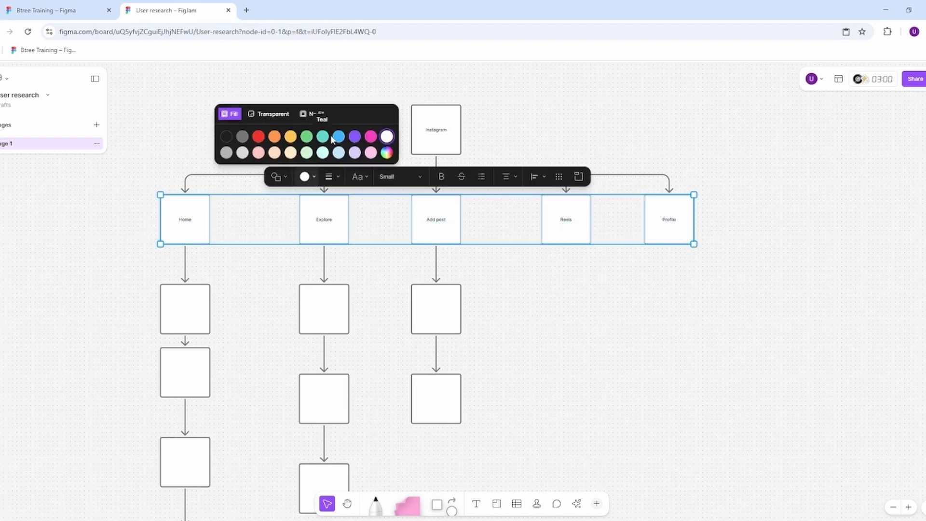
left_click(290, 137)
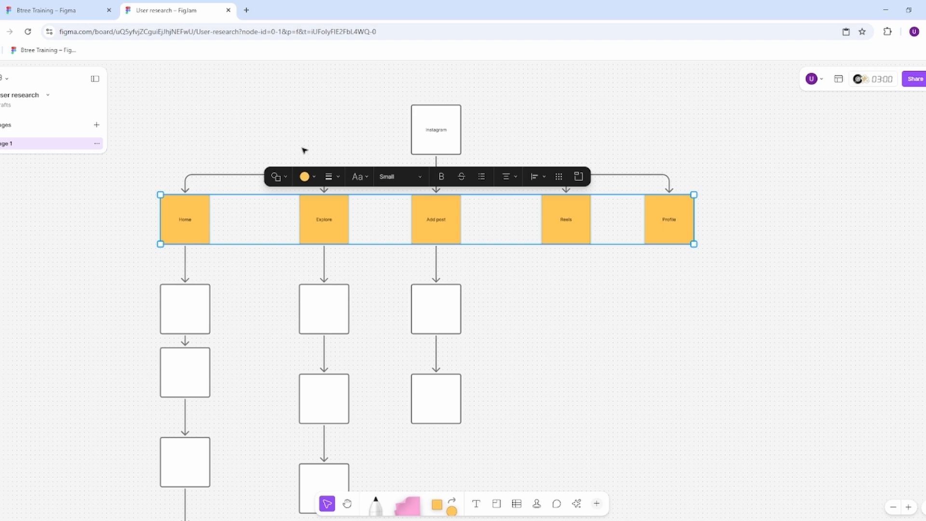
left_click(506, 285)
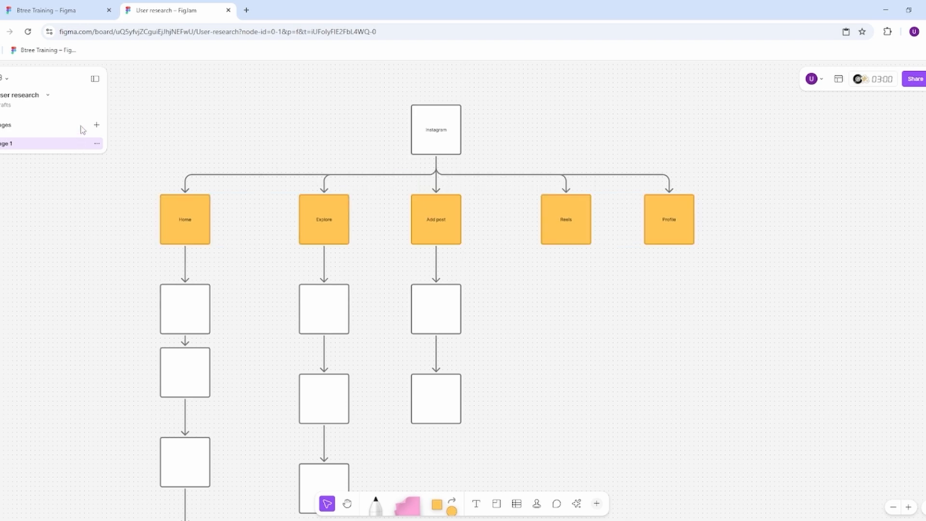
Step: Set the text of the entire flowchart to Medium size and bold
scroll(232, 176, "down", 5)
left_click_drag(174, 120, 473, 374)
left_click(309, 120)
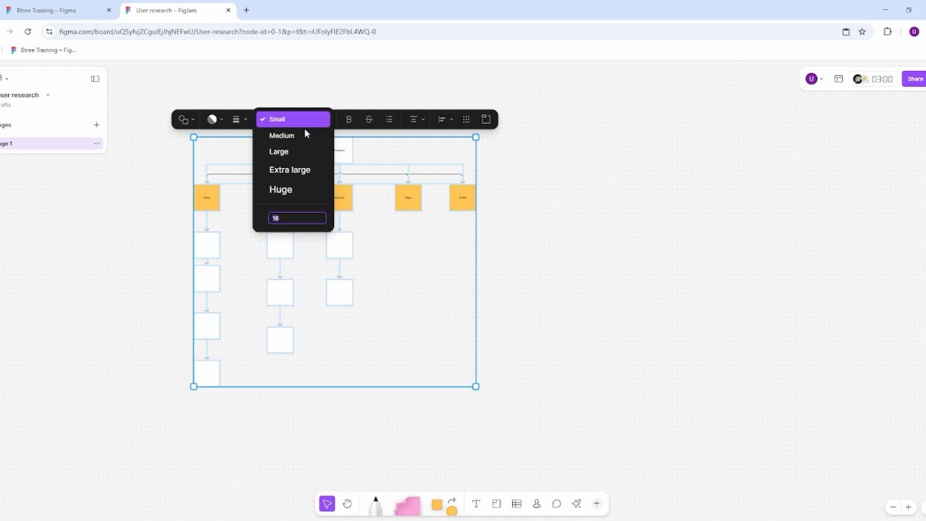
left_click(289, 135)
scroll(307, 135, "up", 2)
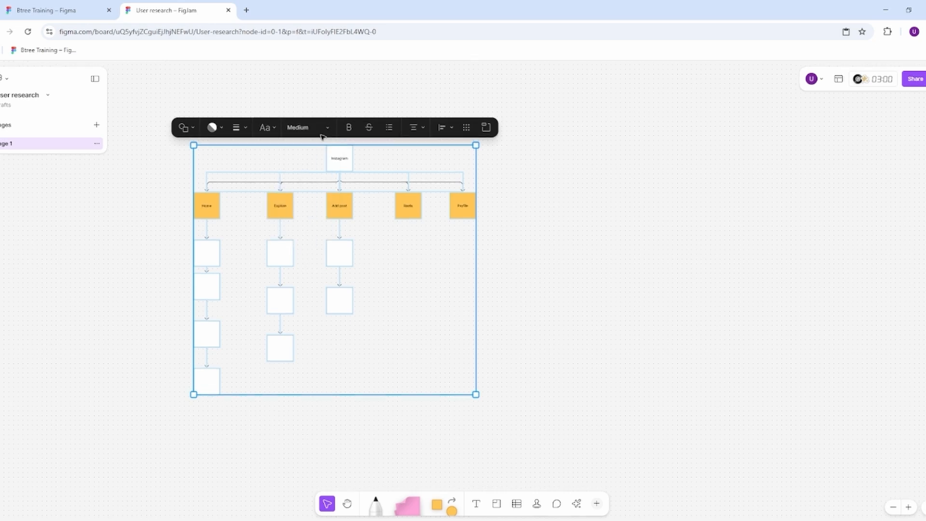
scroll(347, 164, "up", 3)
left_click(337, 155)
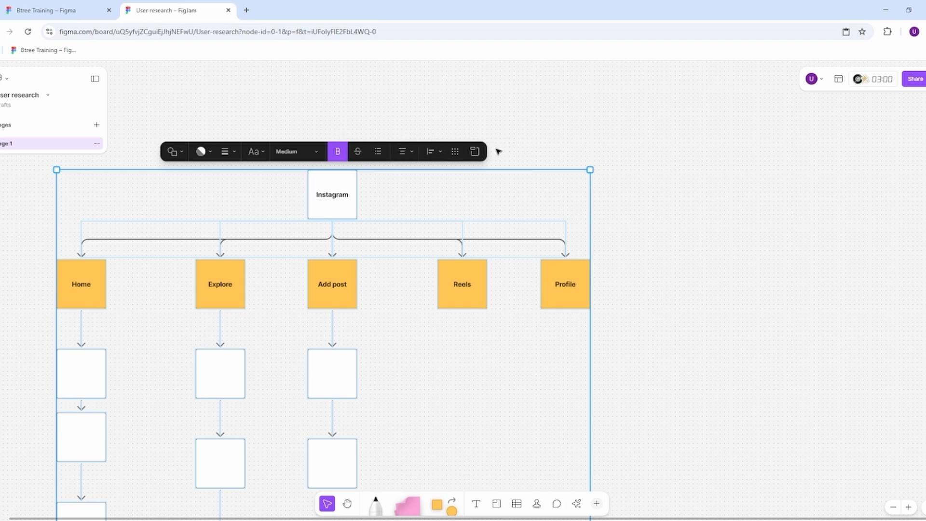
left_click(525, 186)
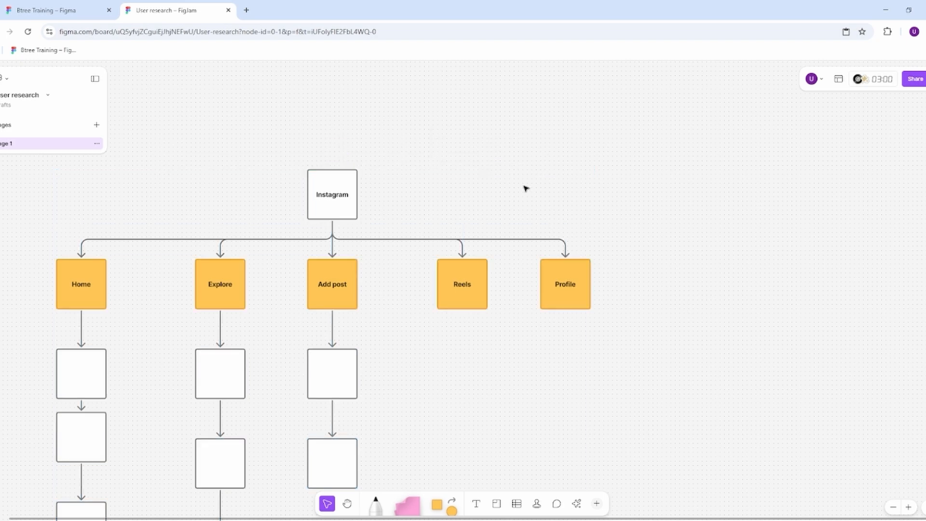
Step: Copy the entire flowchart as an image and paste it over the existing flowchart image in the Btree Training Figma file
scroll(524, 186, "down", 4)
left_click_drag(288, 160, 546, 391)
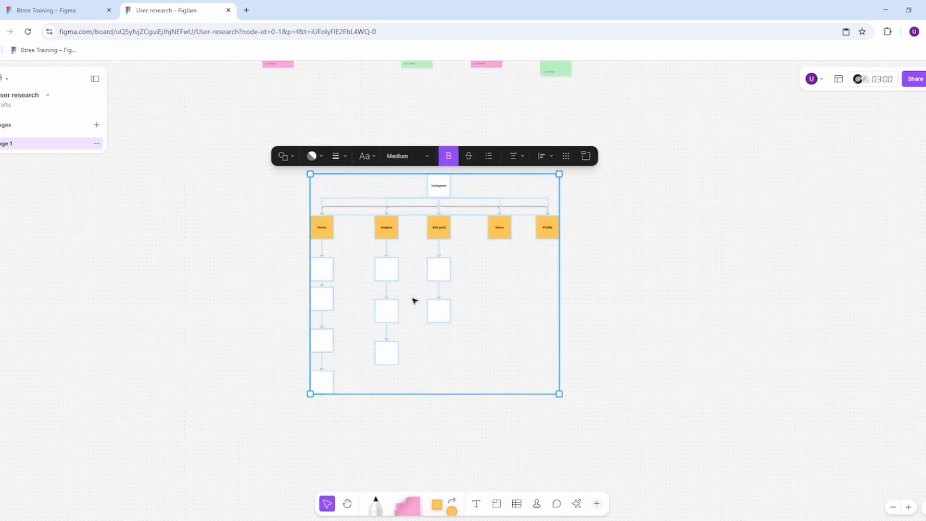
scroll(413, 298, "up", 5)
right_click(426, 298)
left_click(462, 286)
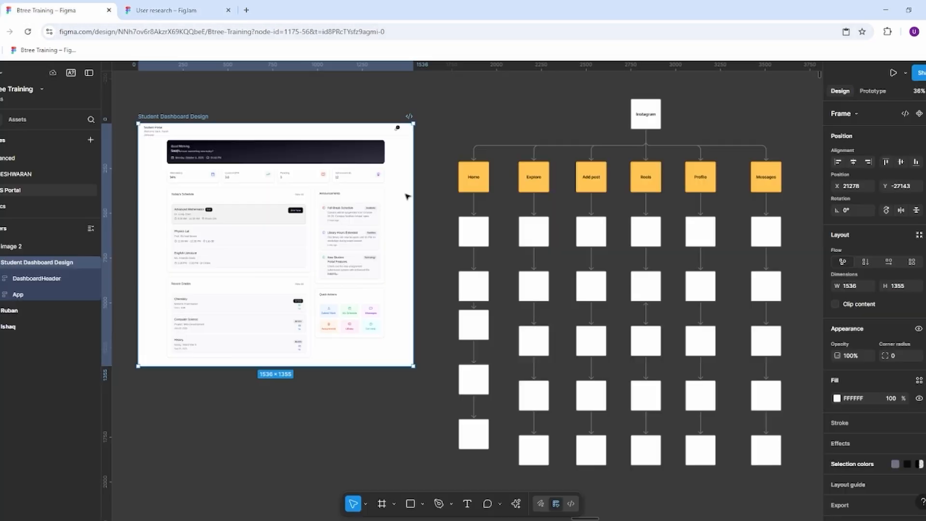
left_click(29, 10)
left_click(527, 259)
key("ctrl+v")
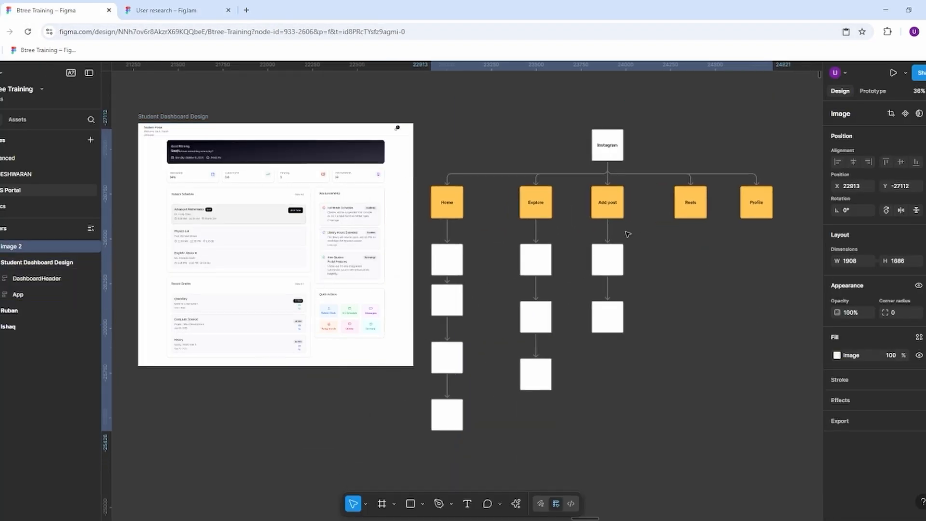
Step: Inspect the image fill settings of the pasted flowchart image and close them without editing
left_click(837, 355)
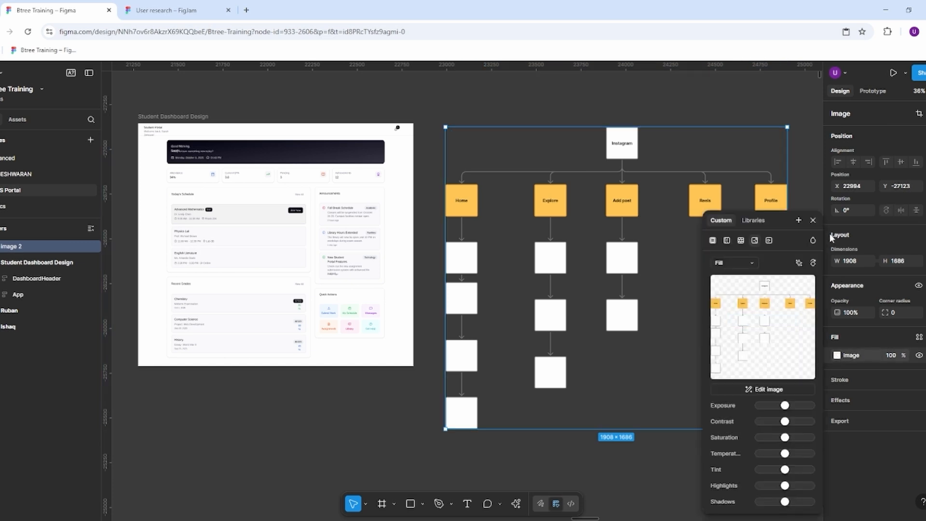
left_click(811, 219)
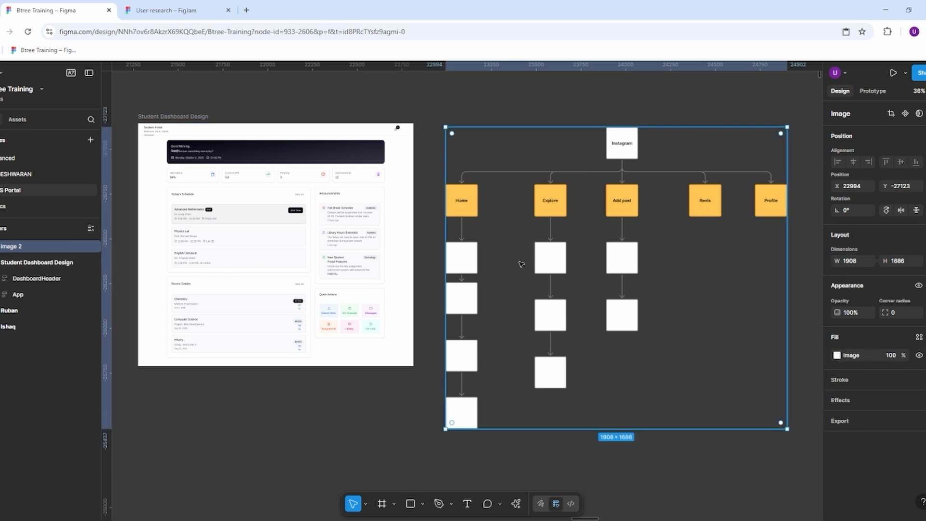
double_click(544, 257)
key("Escape")
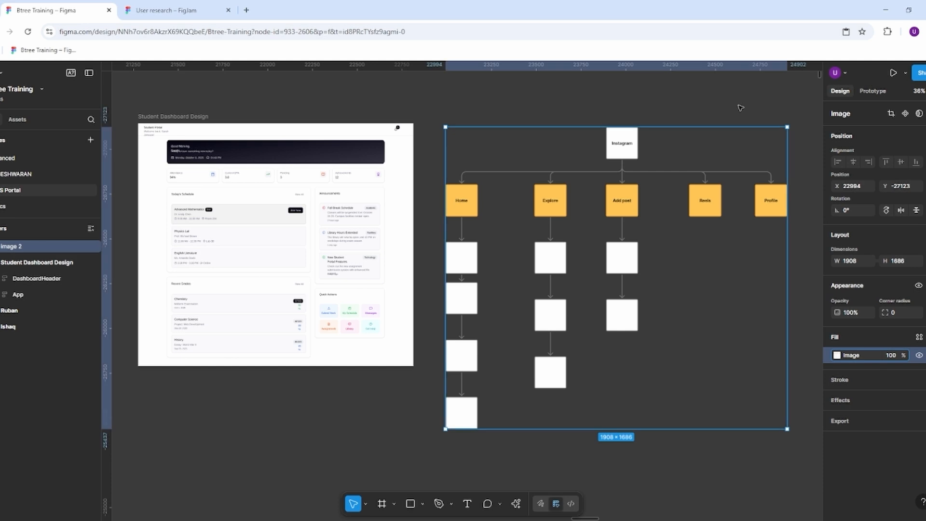
Step: Switch to the User research FigJam board and open the export options for the selected flowchart, keeping the Solid background
left_click(166, 10)
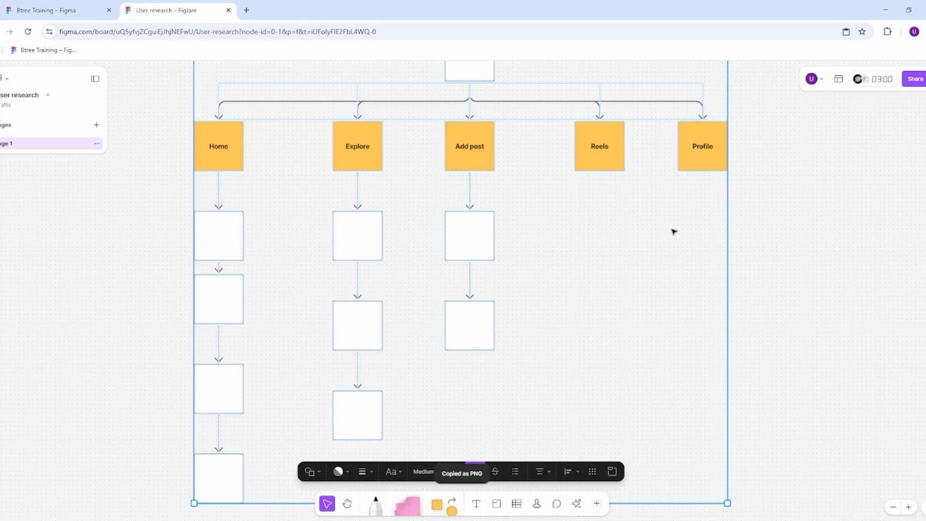
key("shift+2")
right_click(565, 202)
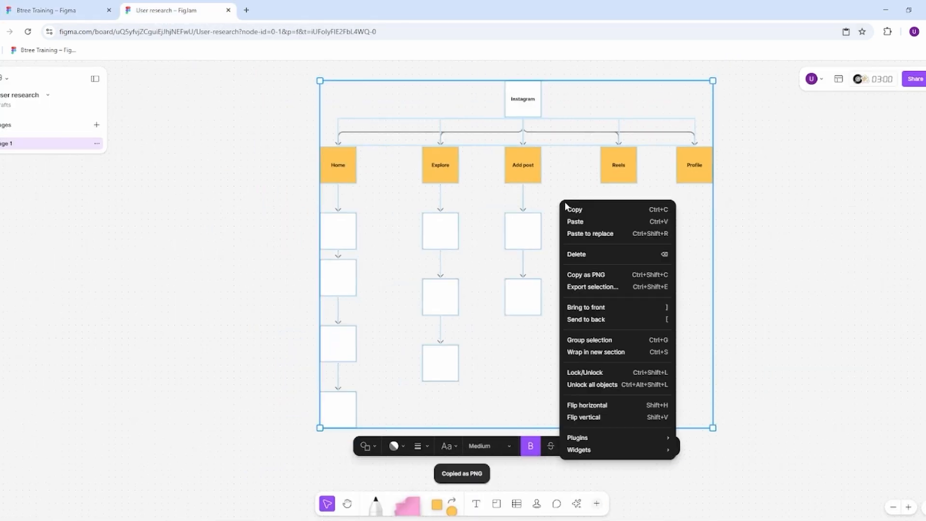
left_click(585, 288)
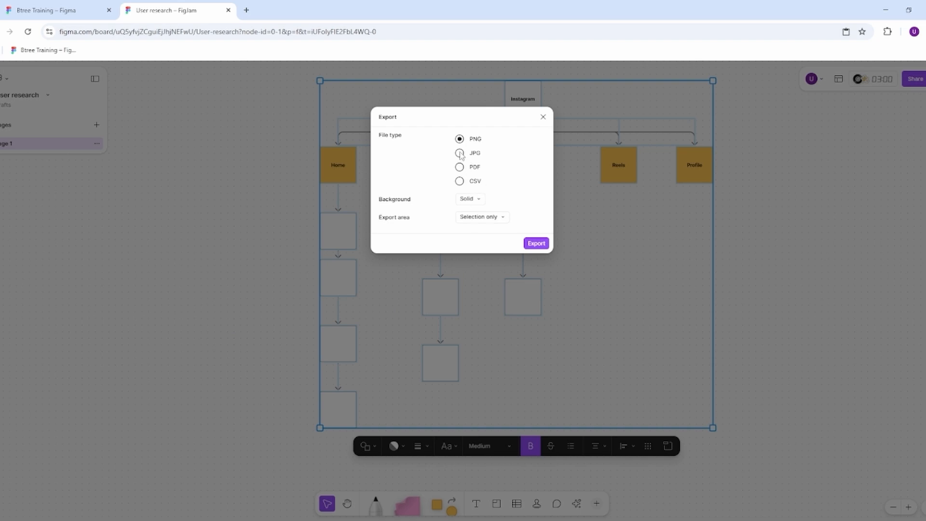
left_click(477, 203)
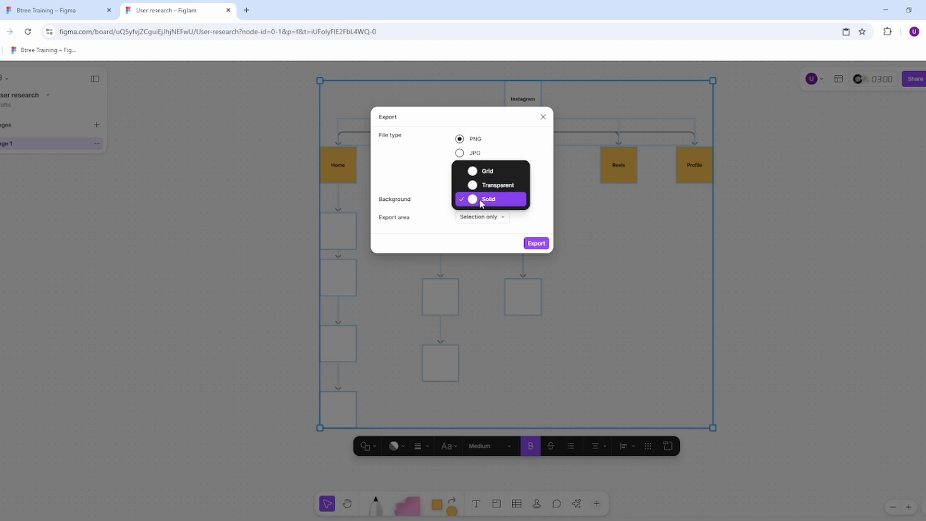
left_click(481, 200)
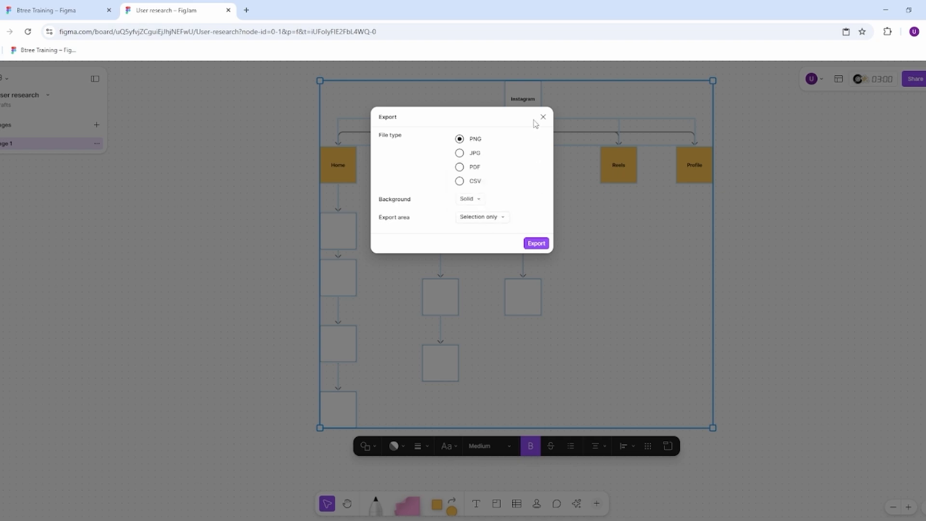
Step: Export the flowchart selection as a JPG with High quality and a Solid background
left_click(459, 153)
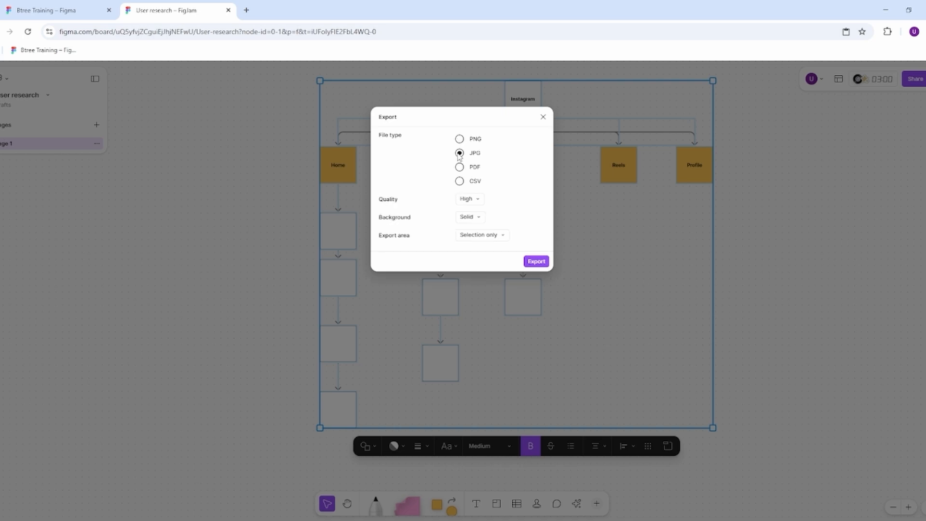
left_click(476, 199)
left_click(478, 202)
left_click(480, 217)
left_click(480, 216)
left_click(537, 261)
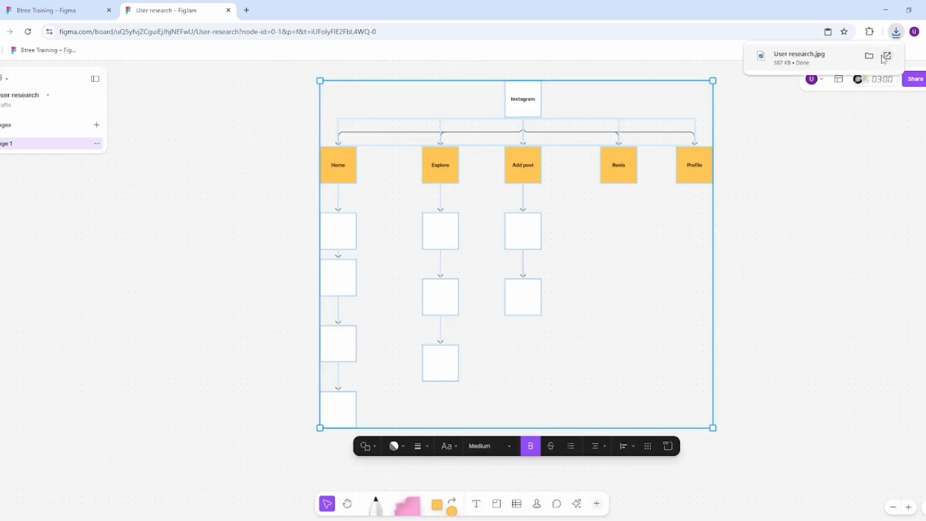
left_click(817, 159)
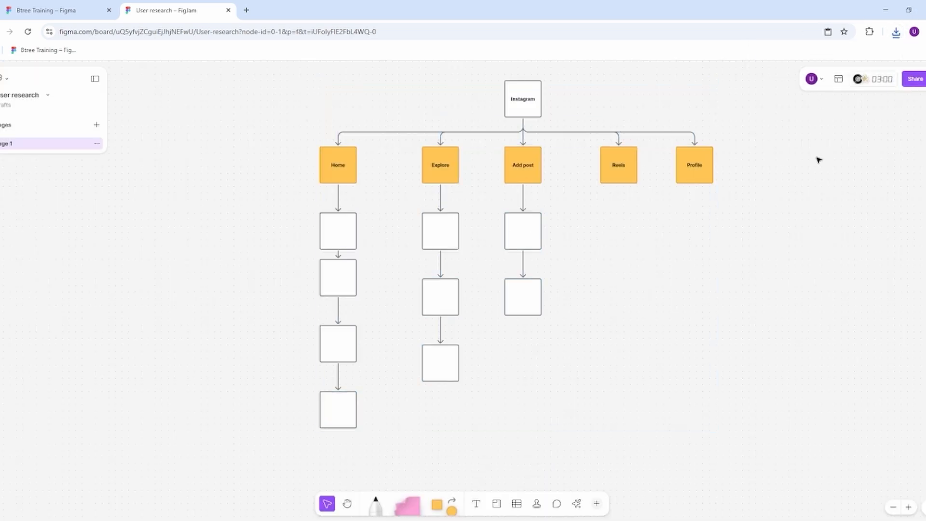
Step: Delete the entire Instagram flowchart from the board, keeping the sticky notes above it
scroll(410, 362, "down", 4)
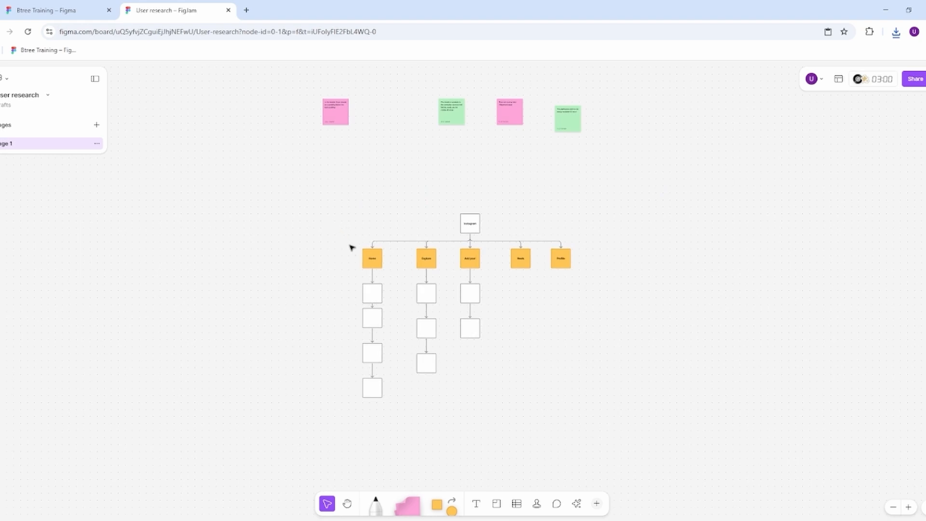
left_click_drag(345, 211, 584, 391)
key("Delete")
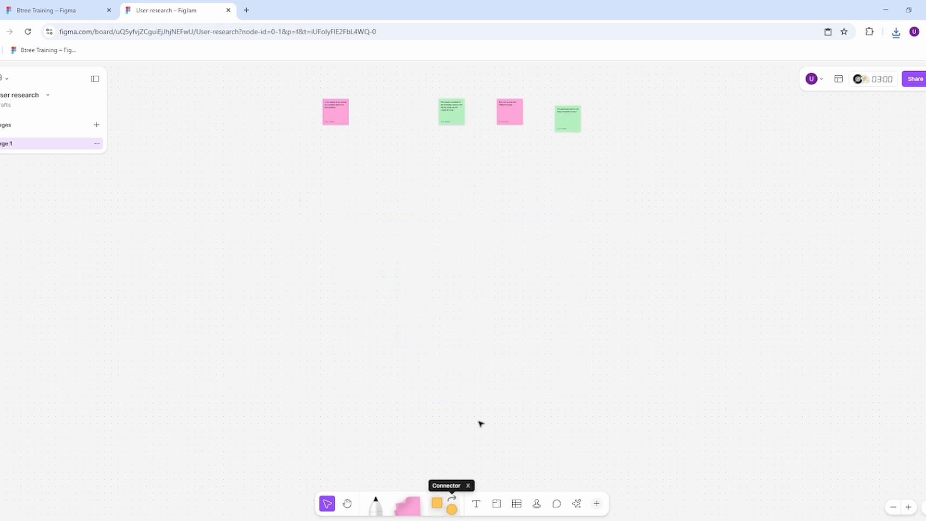
Step: Copy the Student Dashboard Design frame from the Btree Training file and paste it into an empty area of the User research board
scroll(432, 321, "up", 3)
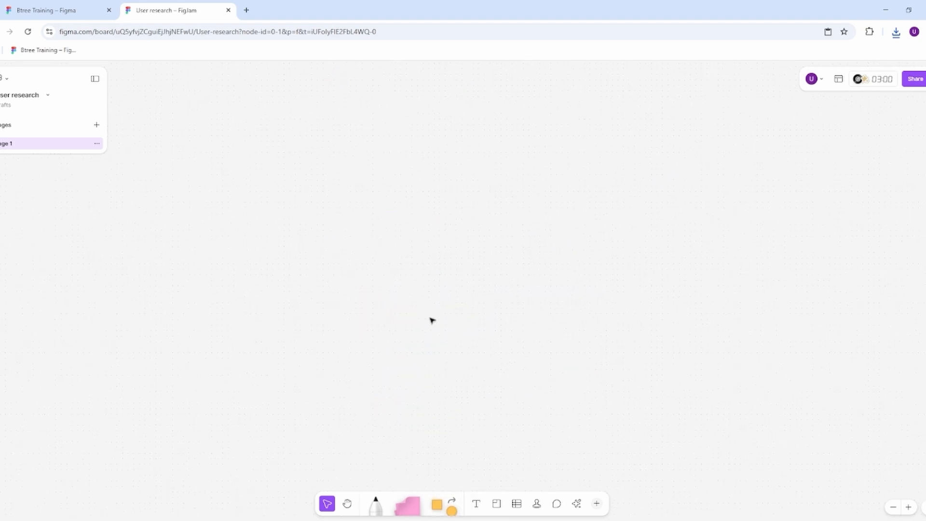
left_click(46, 10)
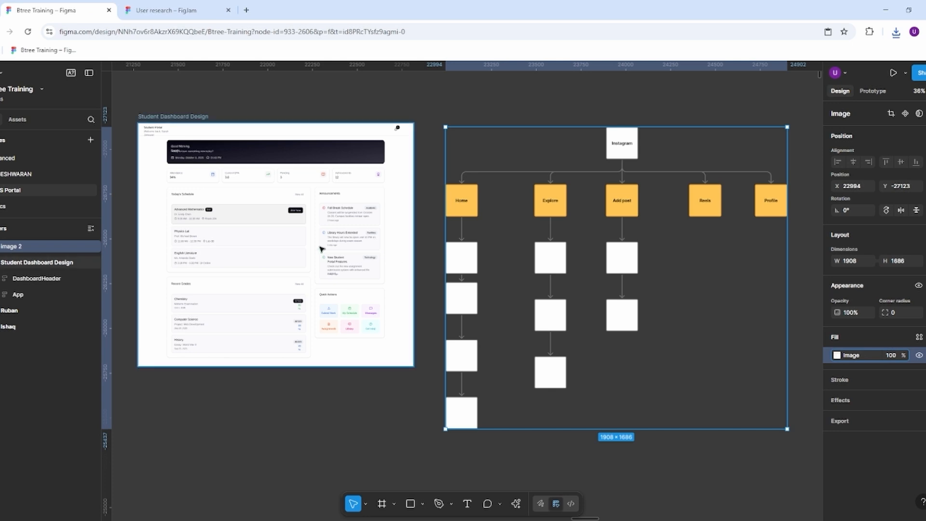
key("ctrl+c")
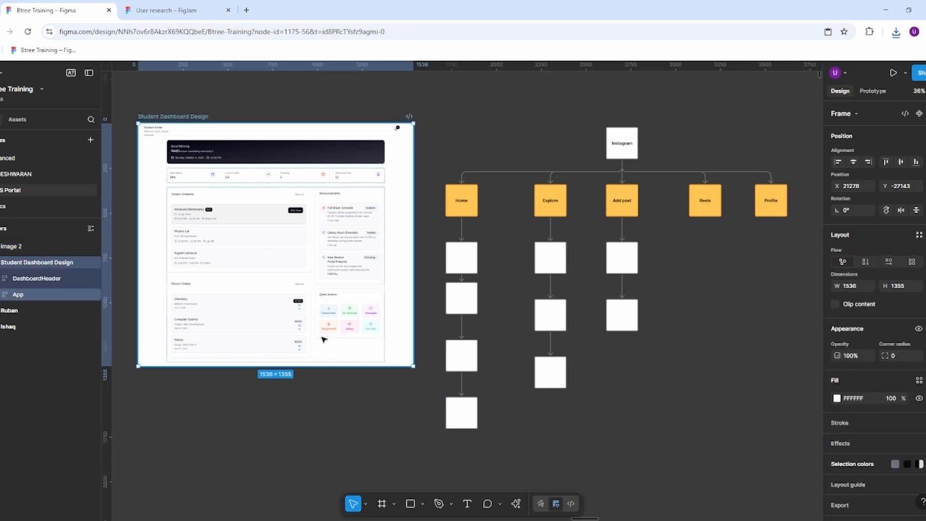
left_click(165, 10)
key("ctrl+v")
scroll(470, 257, "up", 3)
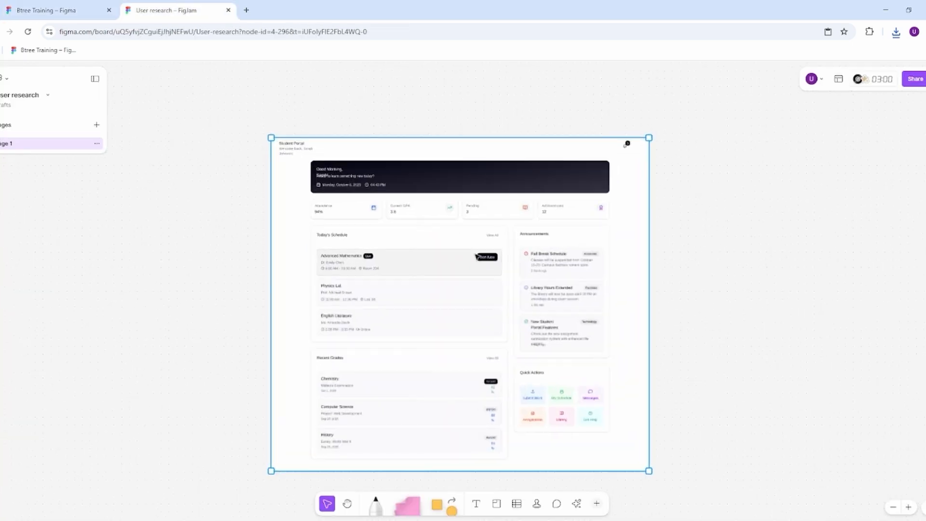
left_click(674, 215)
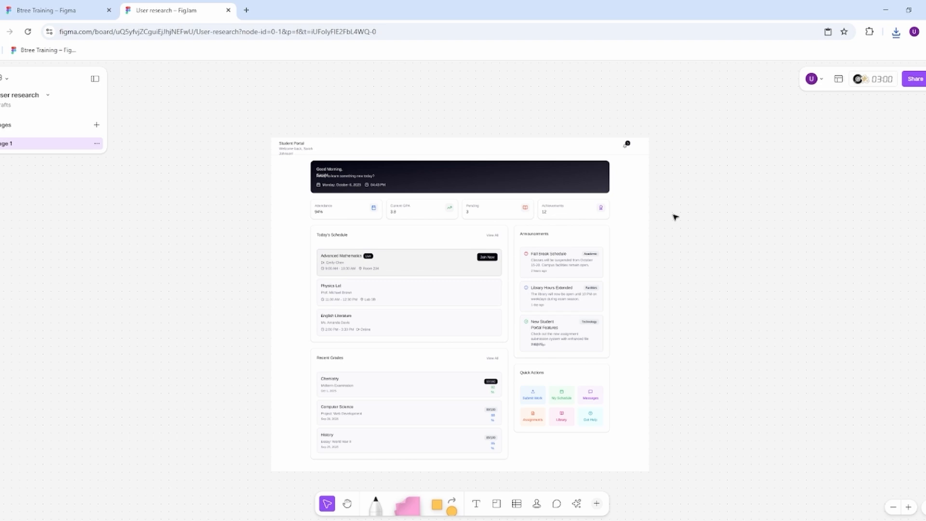
Step: Place a pink sticky note against the left edge of the pasted dashboard, level with its greeting banner
left_click_drag(407, 504, 212, 194)
left_click_drag(346, 154, 347, 162)
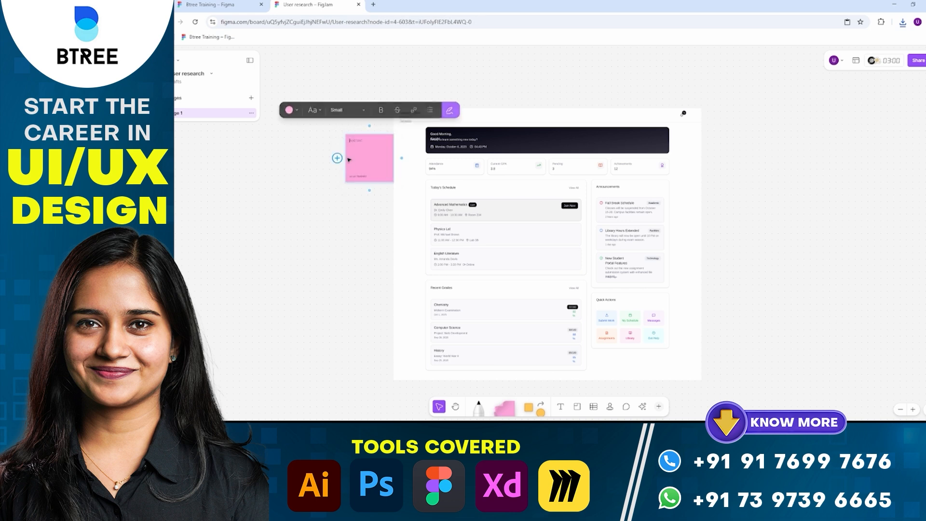
left_click(573, 94)
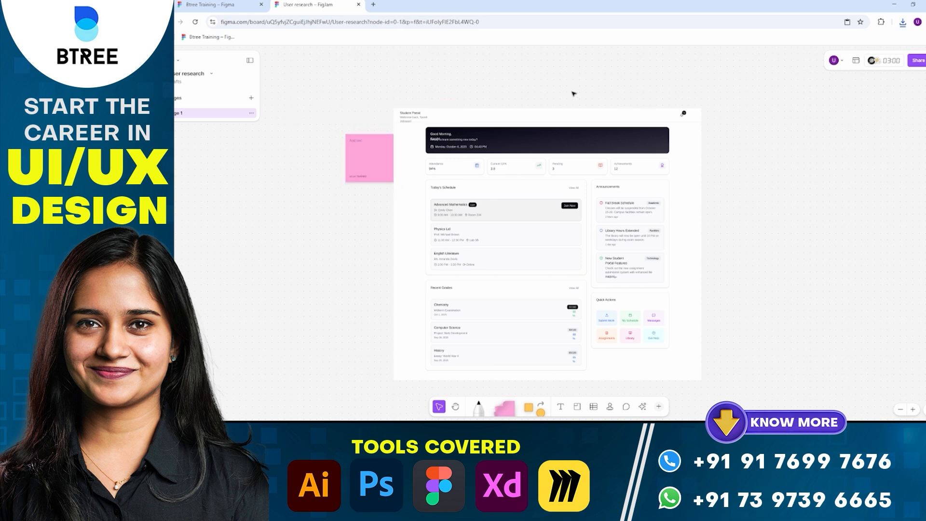
left_click(369, 142)
scroll(368, 144, "up", 5)
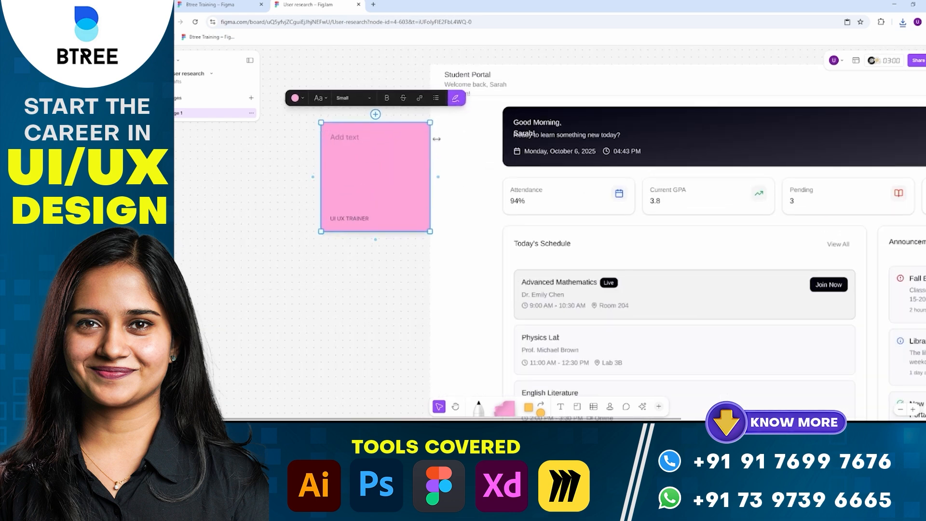
Step: Write "There is no padding below the header text-allignment issue" in the new pink sticky note
double_click(356, 145)
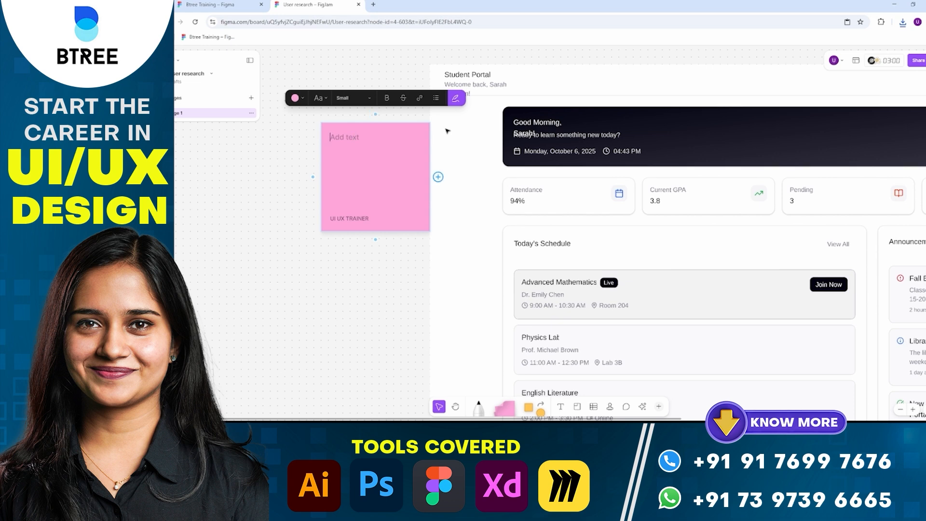
left_click(469, 94)
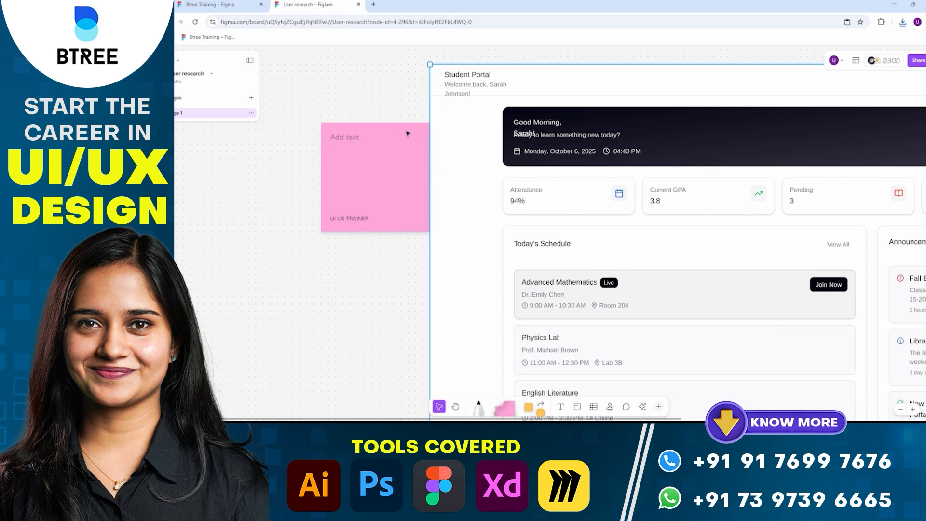
left_click(372, 159)
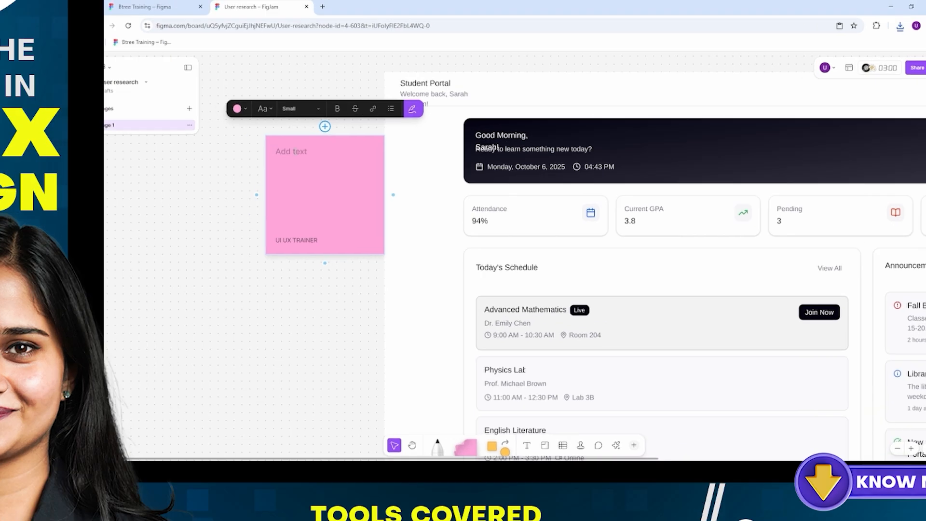
type("There is ")
type("no paddi")
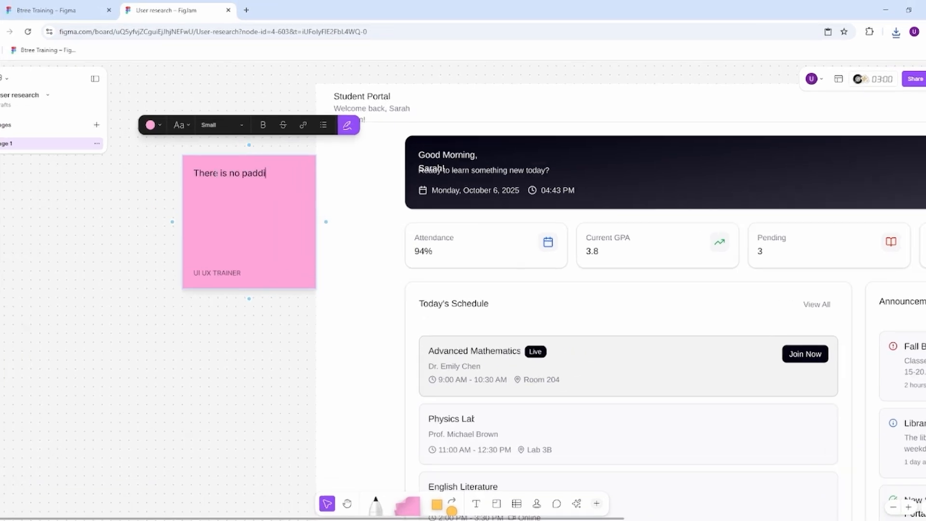
type("ng below the header tet")
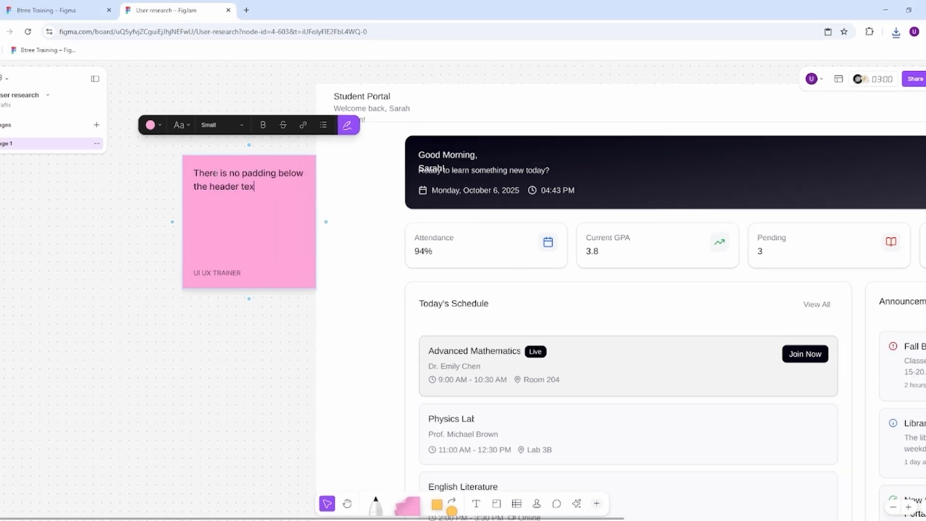
type("-allignment issue")
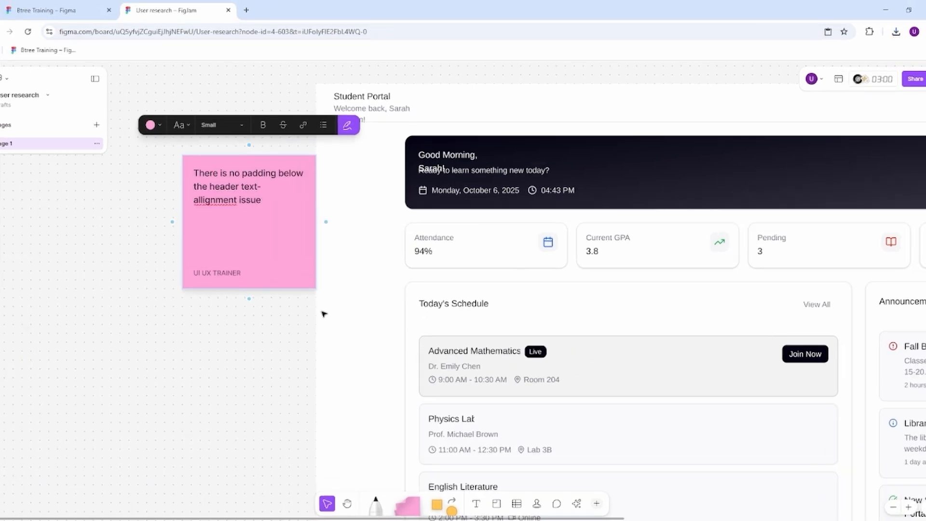
left_click(323, 312)
Step: Delete the old pink sticky note above the dashboard that comments on the header's text padding
scroll(352, 258, "down", 3)
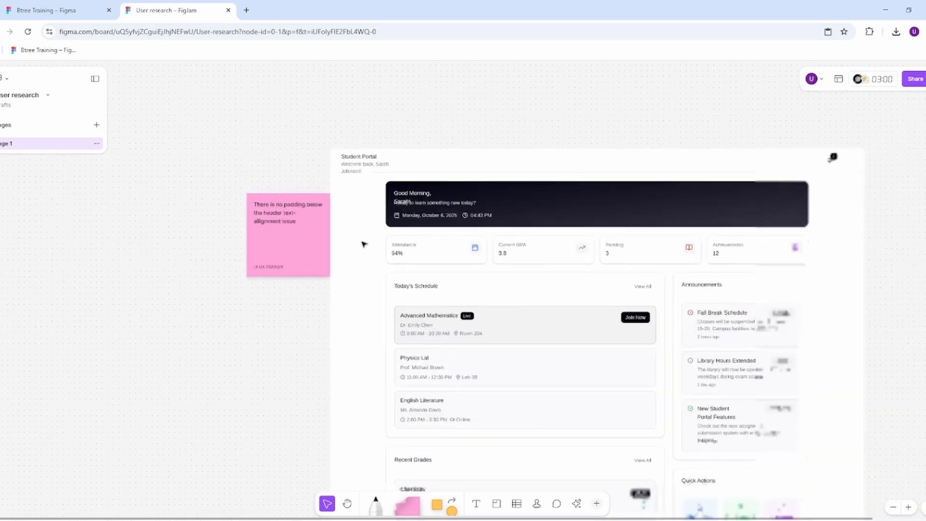
scroll(499, 212, "up", 5)
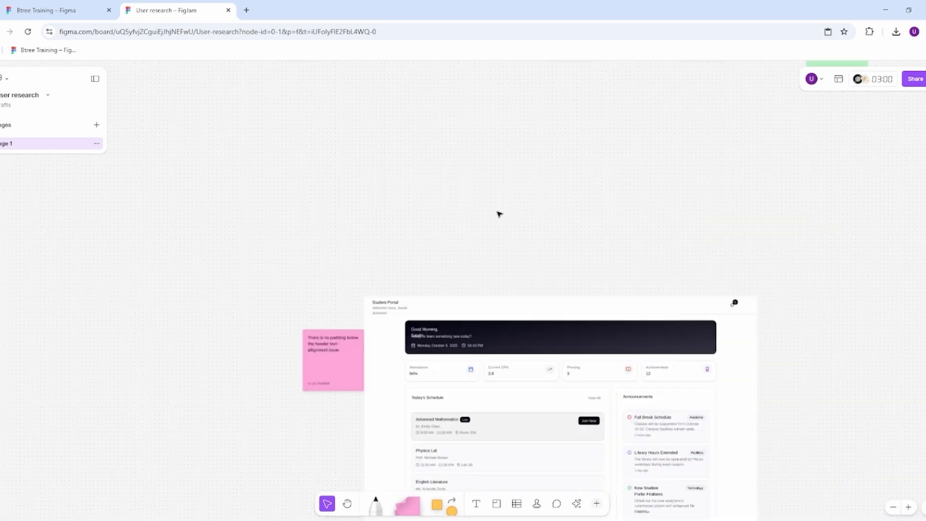
left_click(307, 161)
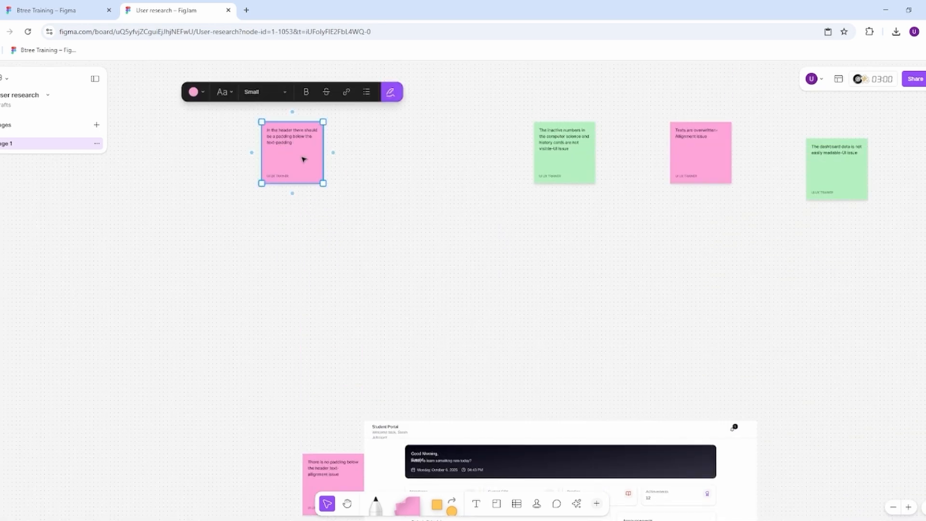
key("Delete")
Step: Move the pink overwritten-texts note and the green inactive-numbers note to the dashboard's left edge, below the header padding note
scroll(485, 167, "down", 1)
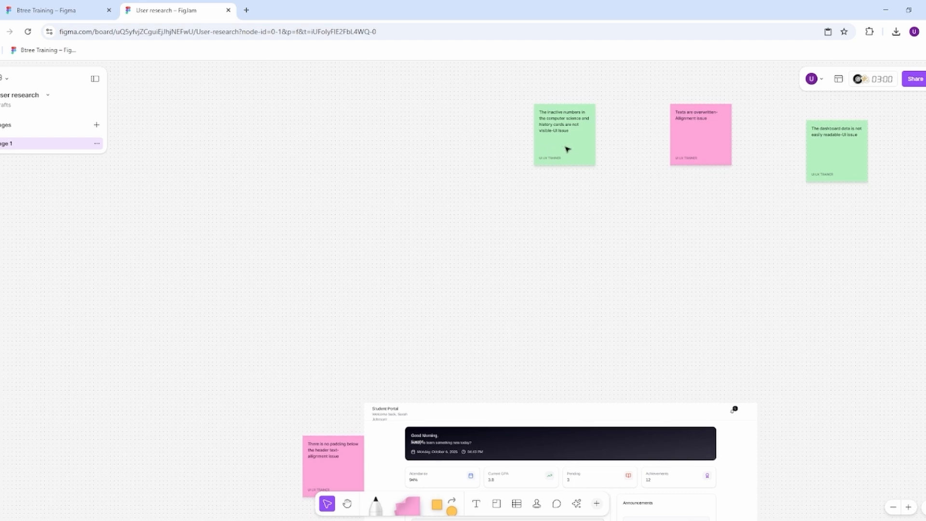
scroll(471, 125, "down", 5)
left_click_drag(572, 143, 348, 365)
scroll(438, 304, "up", 1)
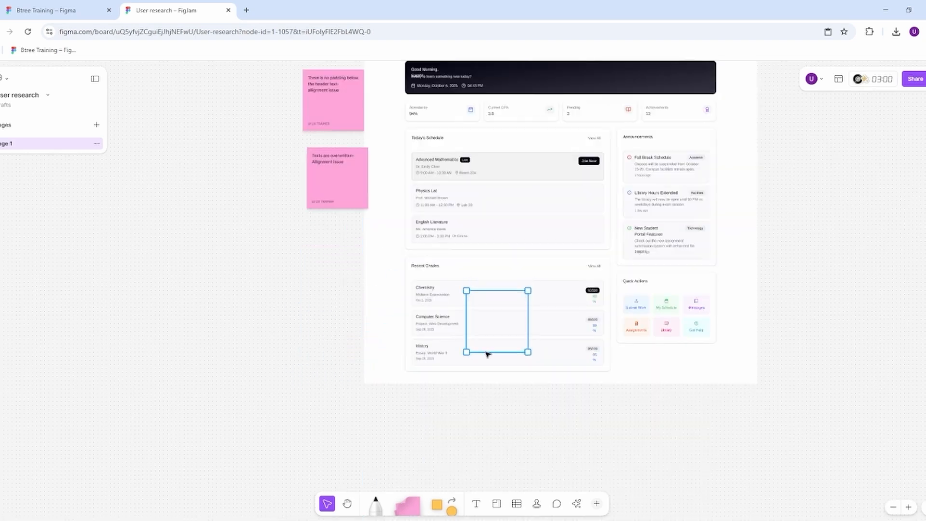
left_click_drag(487, 353, 324, 316)
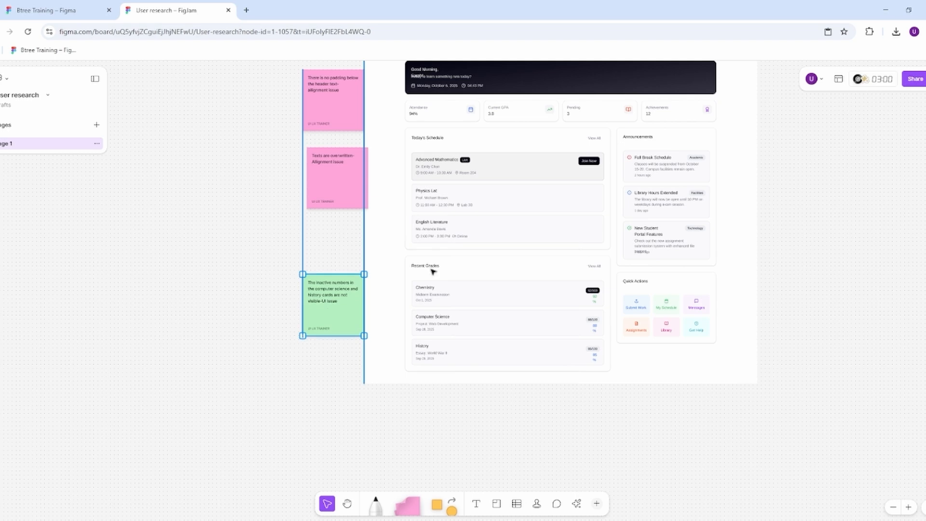
Step: Move the green note about unreadable dashboard data to the dashboard's right edge, near the stat cards
scroll(571, 229, "up", 2)
scroll(571, 229, "up", 5)
scroll(659, 184, "down", 6)
mouse_move(816, 150)
left_mouse_down()
mouse_move(659, 184)
mouse_move(775, 179)
mouse_move(814, 159)
left_mouse_up()
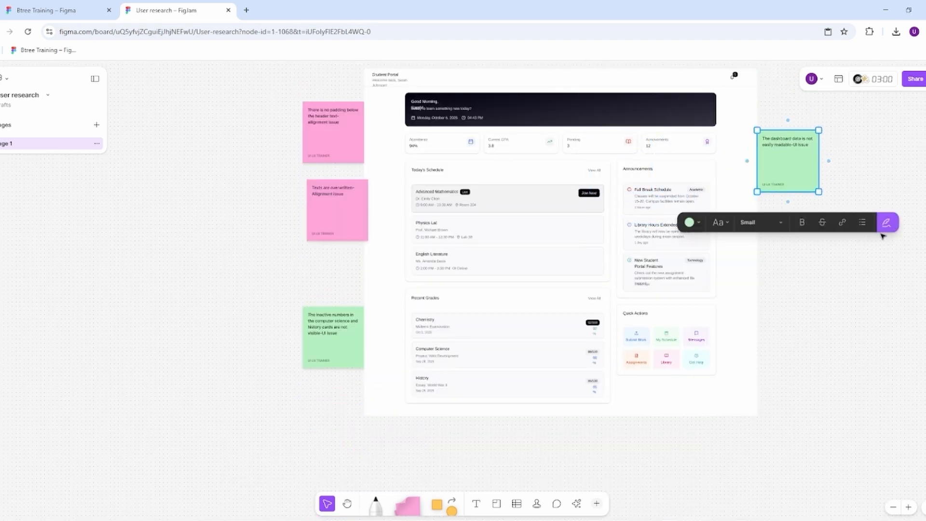
left_click(885, 236)
scroll(802, 164, "up", 1)
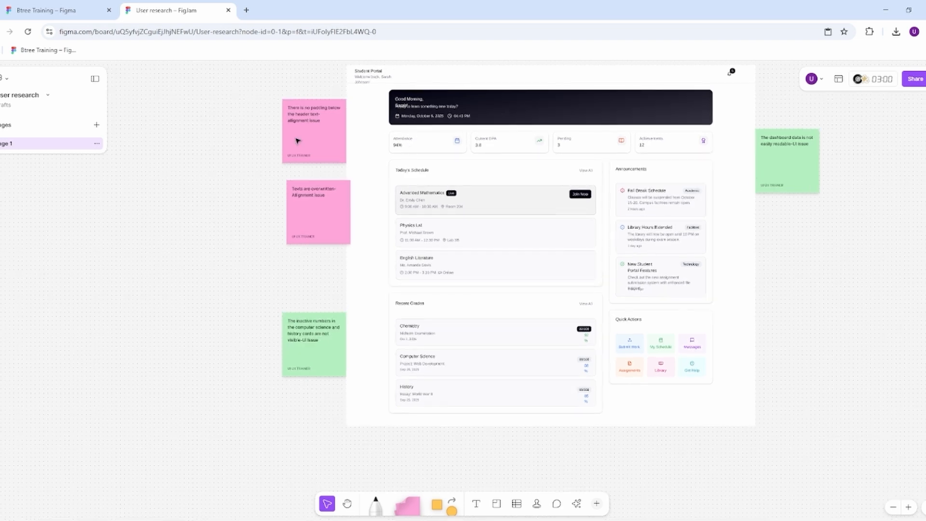
scroll(343, 275, "down", 3)
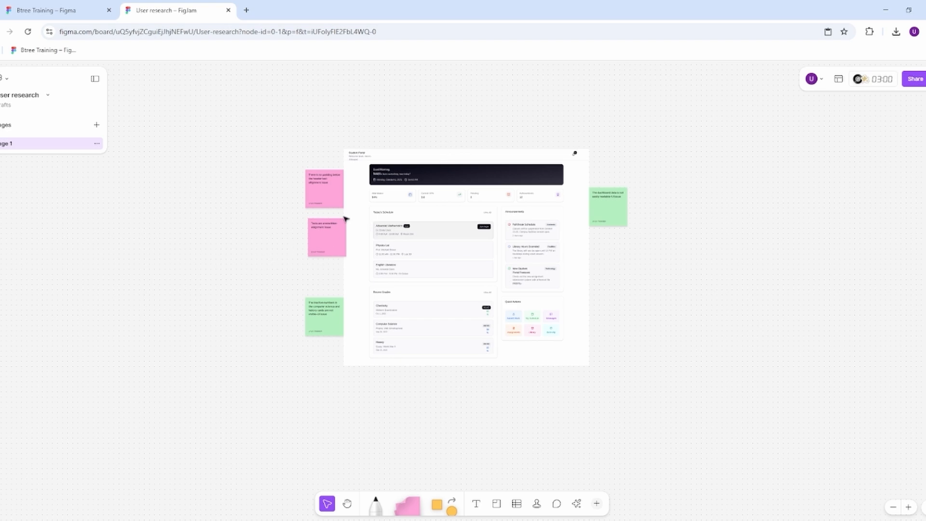
scroll(372, 257, "up", 1)
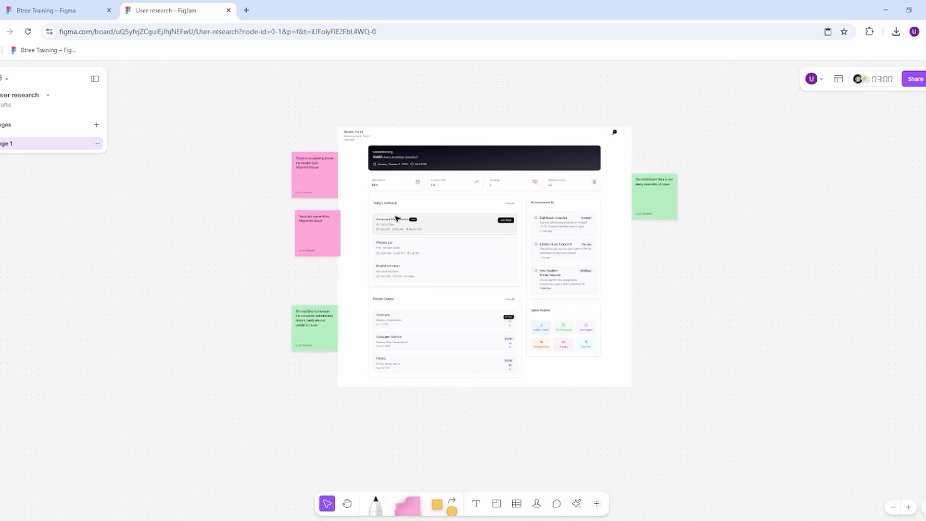
Step: Generate an AI summary of the dashboard design together with its four surrounding sticky notes
left_click_drag(251, 109, 810, 420)
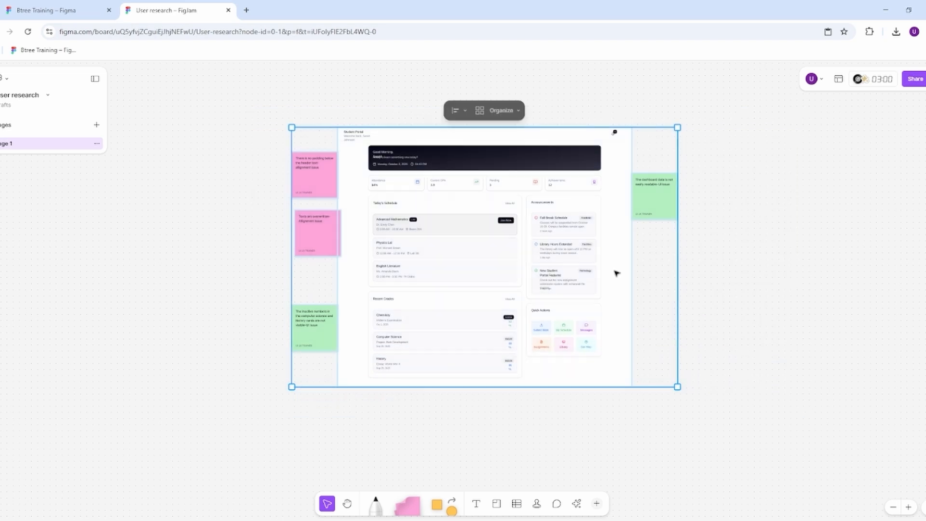
left_click(499, 114)
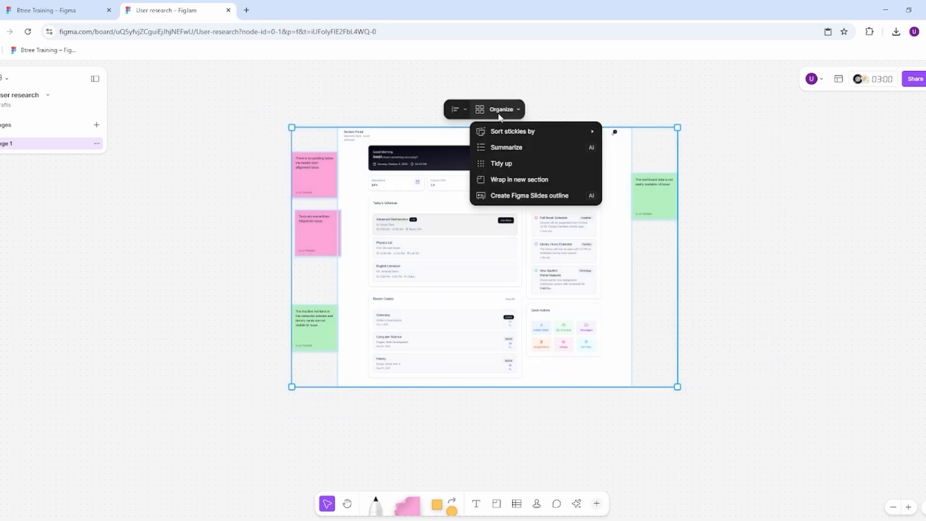
left_click(524, 149)
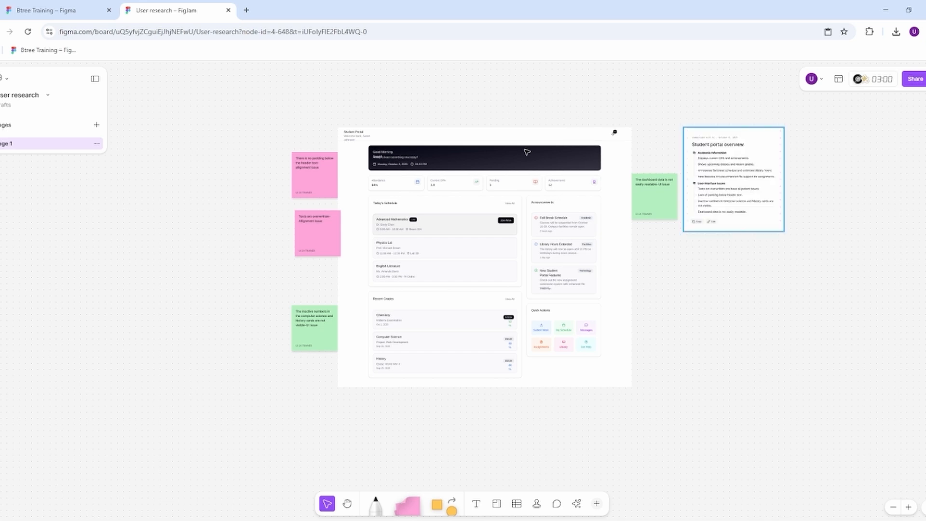
scroll(765, 153, "up", 5)
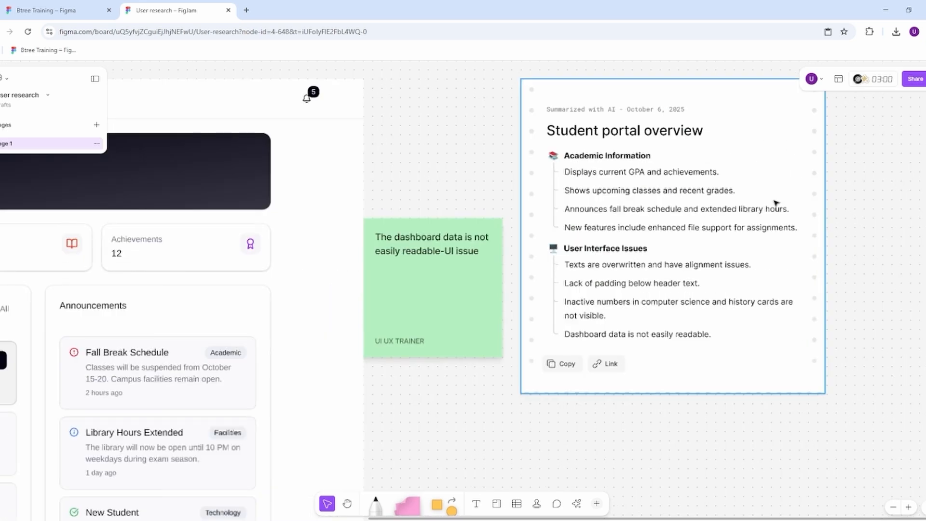
Step: Copy the text of the AI summary and move the summary card above and to the right of the dashboard
scroll(584, 206, "down", 1)
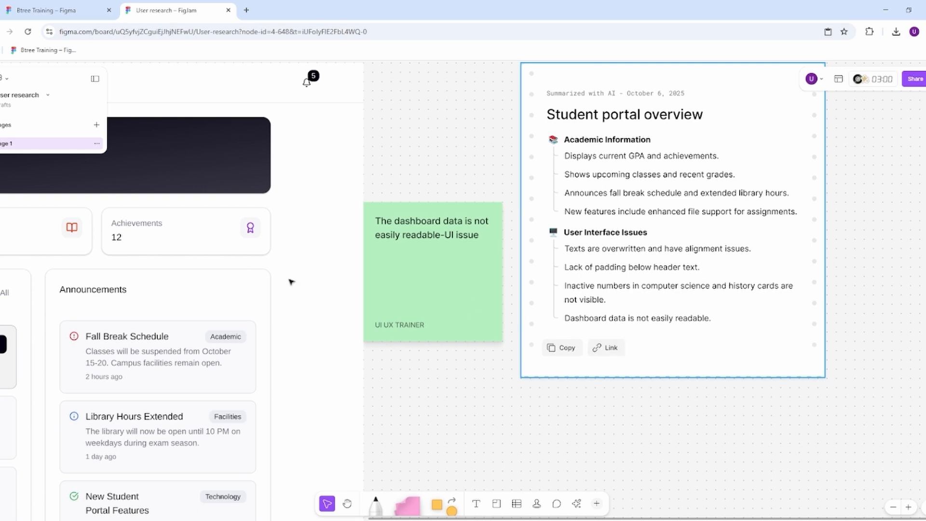
left_click(564, 346)
scroll(668, 317, "down", 5)
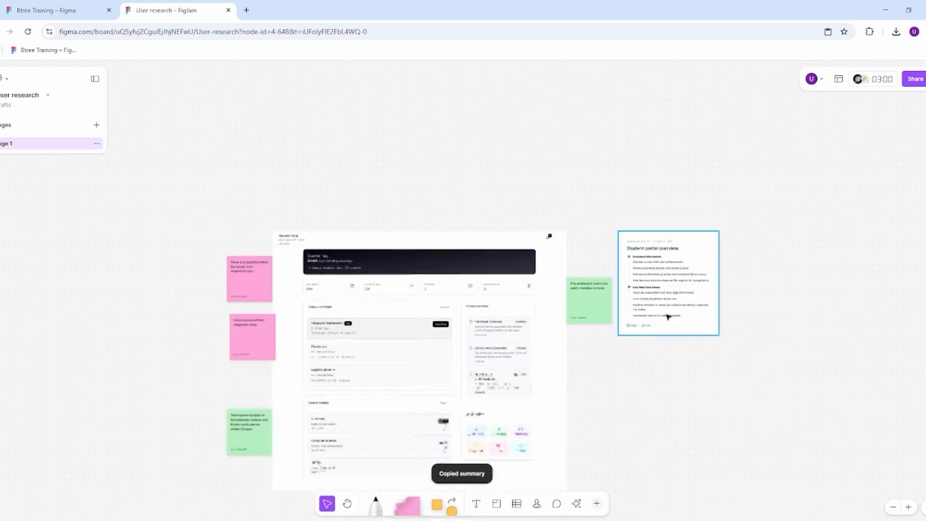
left_click_drag(692, 295, 748, 130)
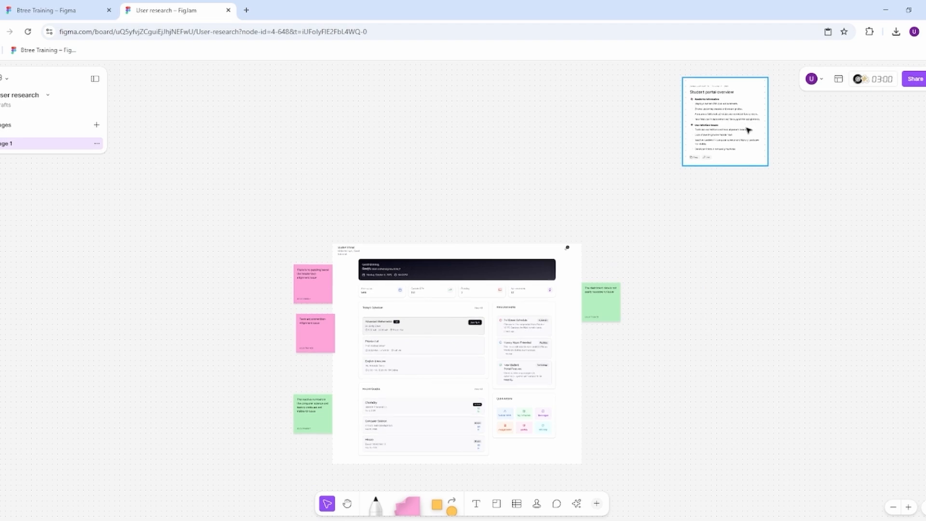
Step: Select the dashboard with its four surrounding notes and sort the stickies by topic
left_click_drag(226, 221, 690, 451)
left_click(474, 226)
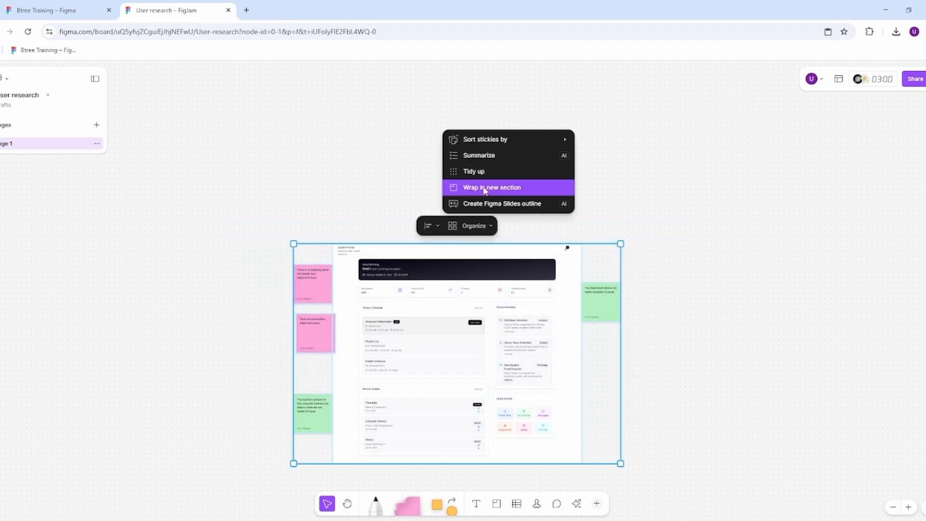
mouse_move(511, 141)
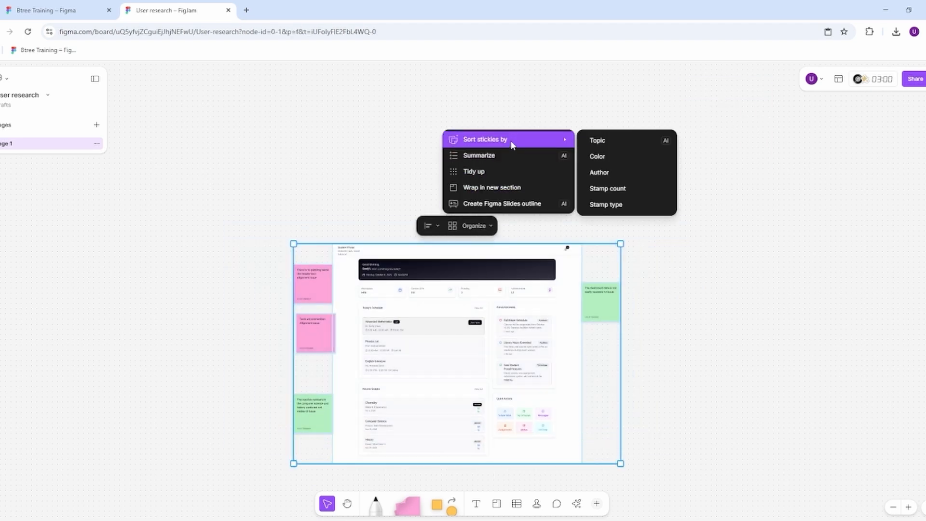
left_click(609, 141)
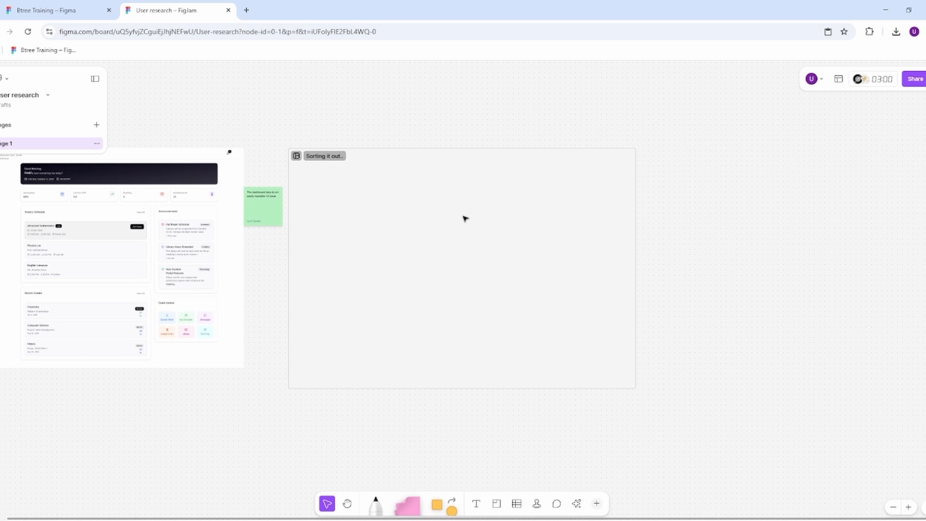
scroll(419, 147, "up", 5)
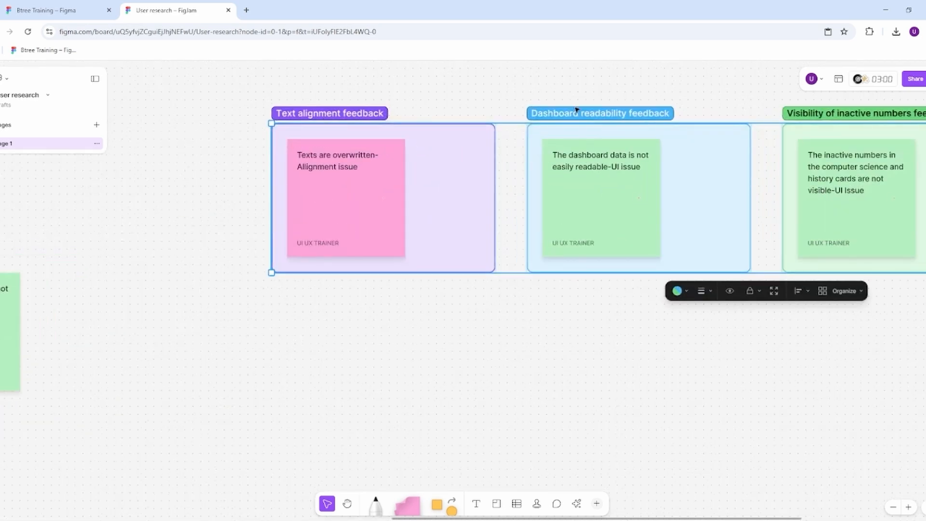
left_click(223, 158)
Step: Delete the four topic sections with the sorted note copies beside the dashboard
scroll(223, 158, "down", 3)
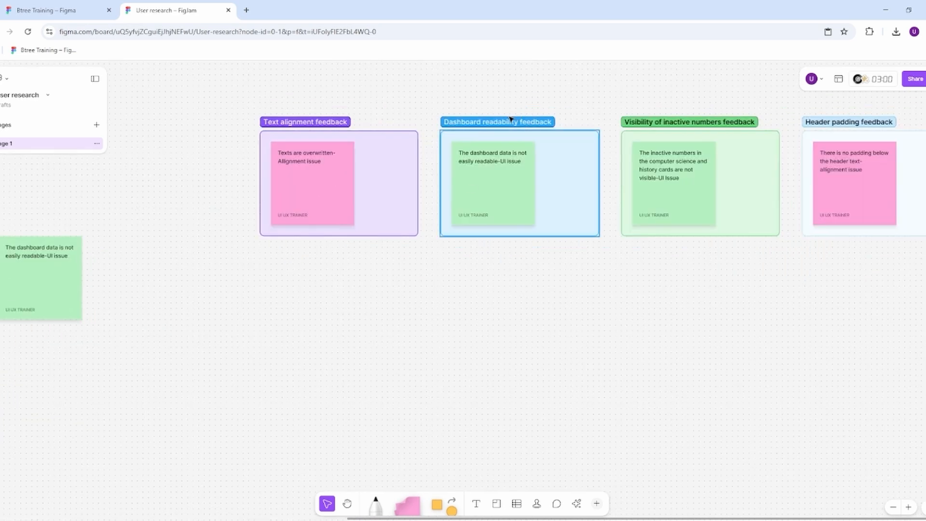
scroll(395, 229, "down", 4)
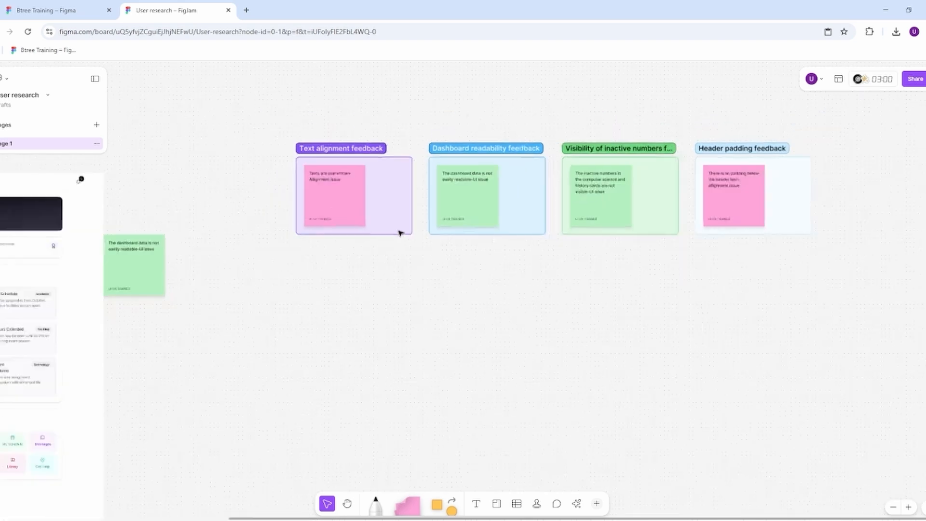
left_click_drag(314, 117, 709, 275)
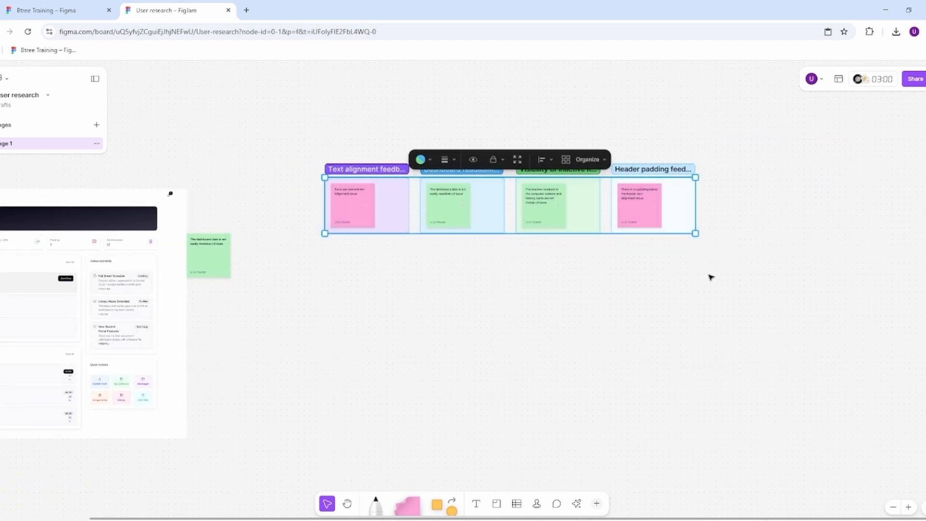
key("Delete")
Step: Select the dashboard with its four surrounding notes again and sort the stickies by color
left_click_drag(508, 350, 785, 319)
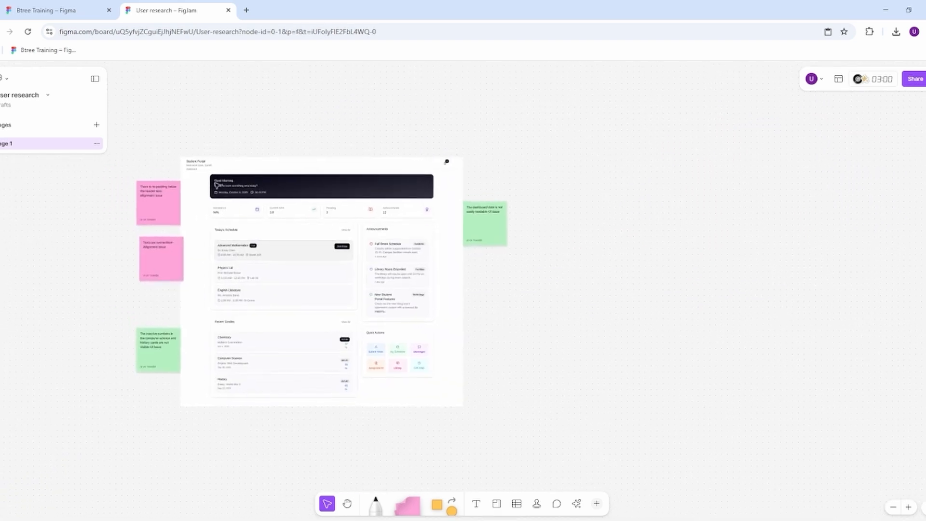
left_click_drag(146, 143, 523, 416)
left_click(333, 138)
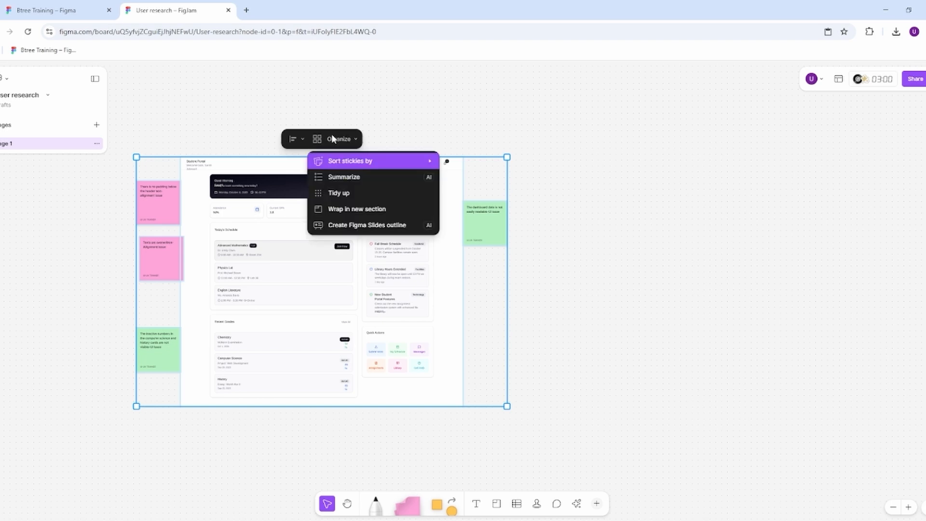
mouse_move(355, 163)
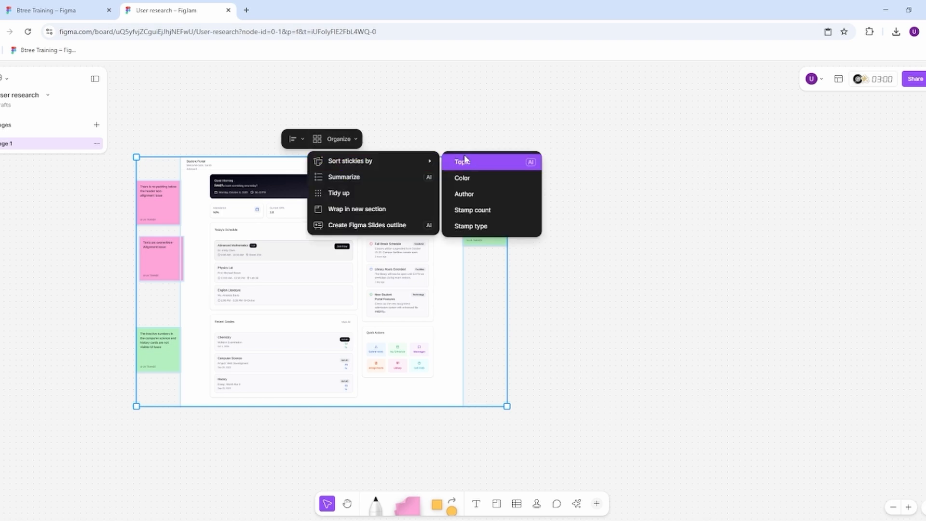
left_click(485, 175)
left_click(718, 259)
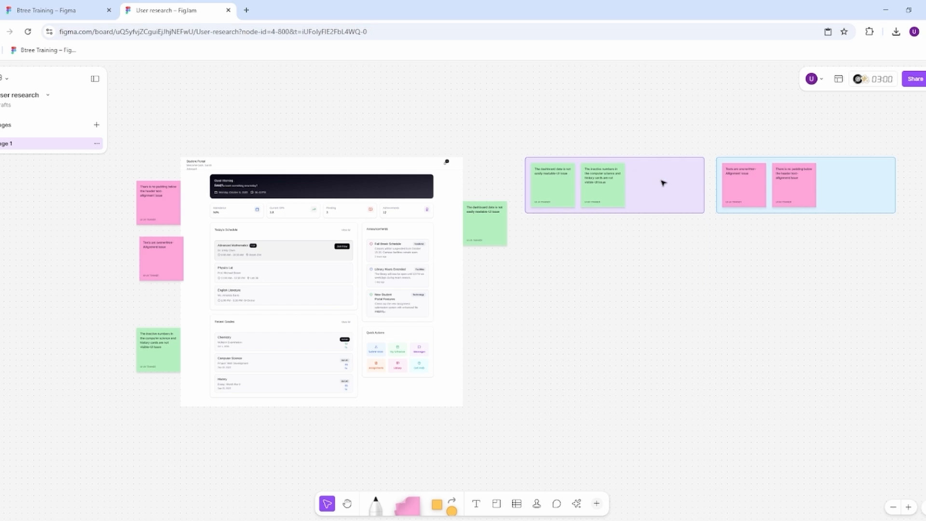
Step: Shift the inactive-numbers note slightly inside the purple color section, and delete both color-sorted sections
left_click(603, 182)
mouse_move(614, 187)
left_mouse_down()
mouse_move(748, 180)
mouse_move(848, 189)
mouse_move(604, 183)
left_mouse_up()
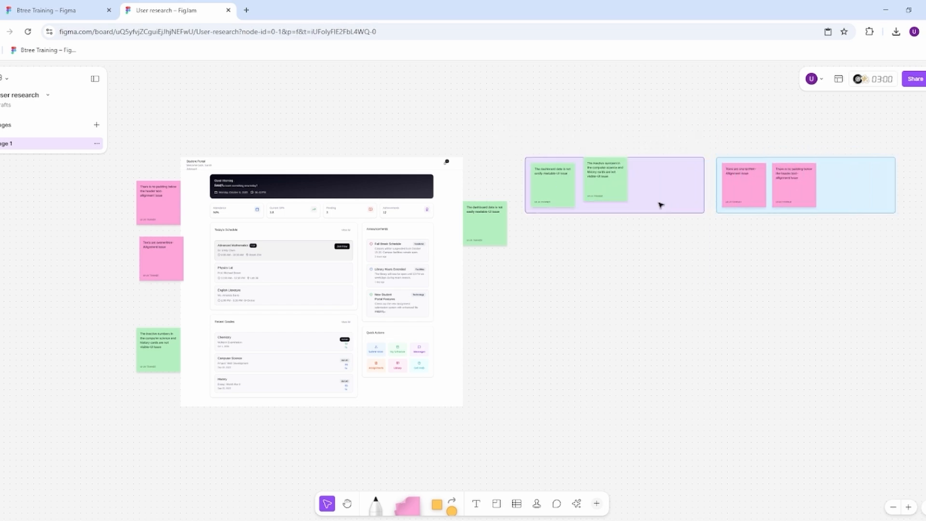
left_click(660, 204)
left_click_drag(672, 212, 673, 235)
key("Delete")
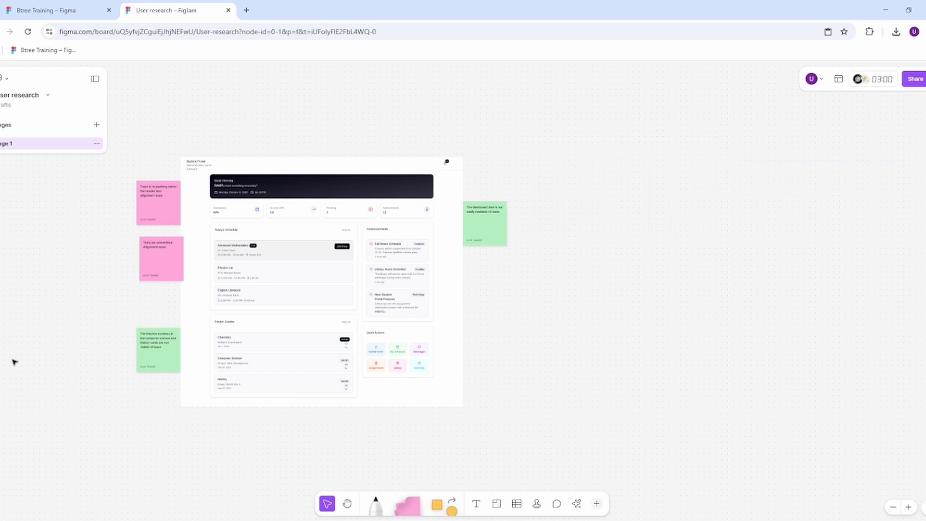
Step: Select the dashboard with its four surrounding notes and sort the stickies by author
scroll(147, 226, "up", 5)
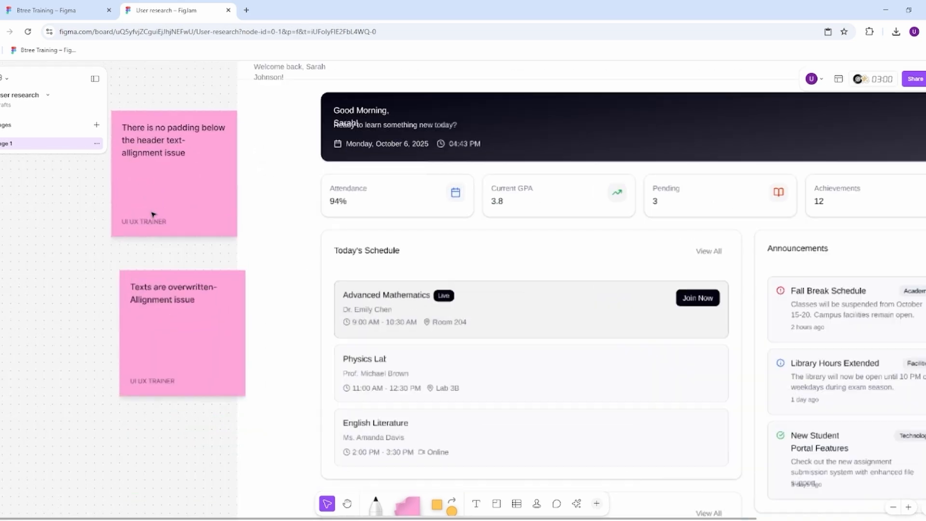
scroll(188, 254, "down", 5)
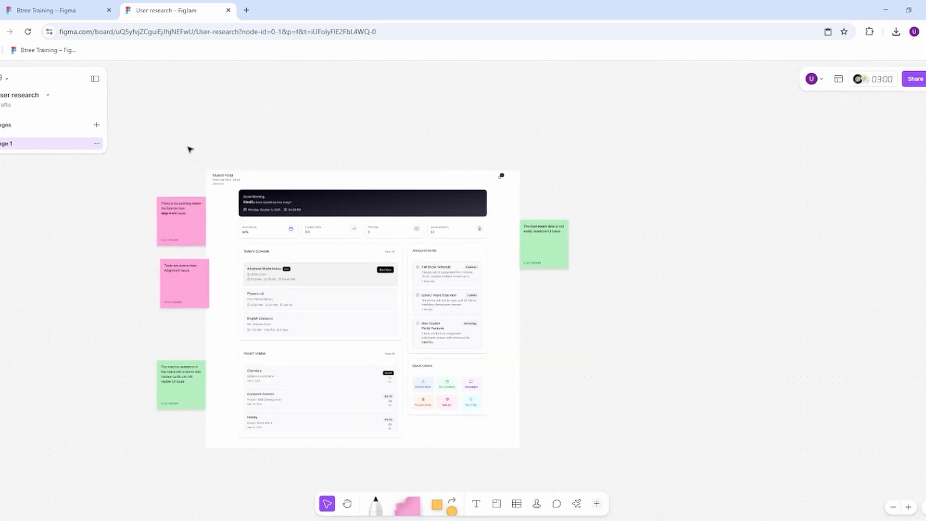
left_click_drag(176, 145, 596, 461)
right_click(412, 283)
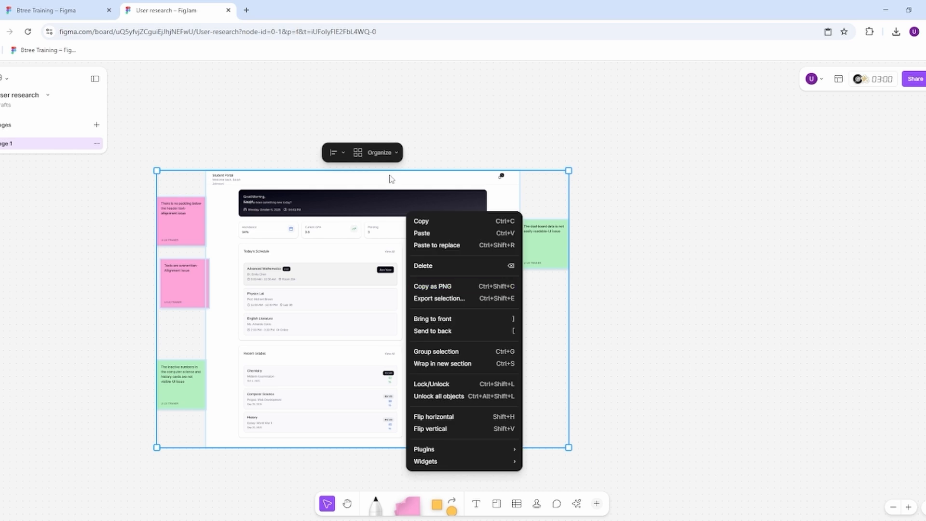
left_click(375, 155)
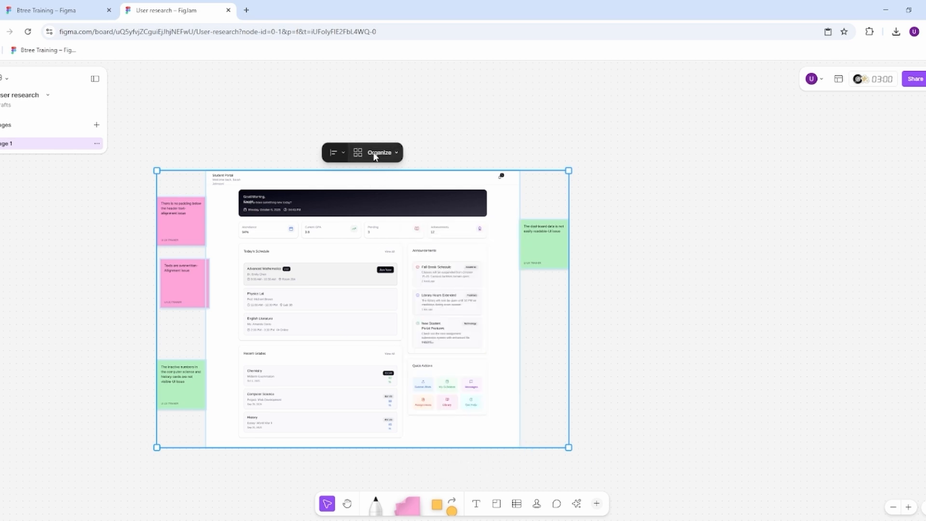
left_click(375, 155)
mouse_move(421, 183)
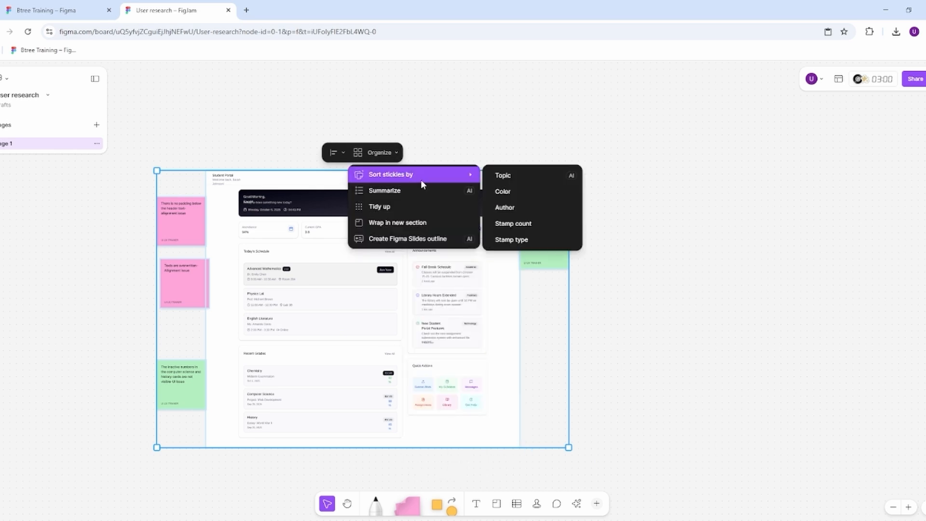
left_click(511, 207)
left_click_drag(636, 349, 401, 354)
Step: Narrow the author section from its far edge so it ends just past the third note in the upper row
left_click(538, 241)
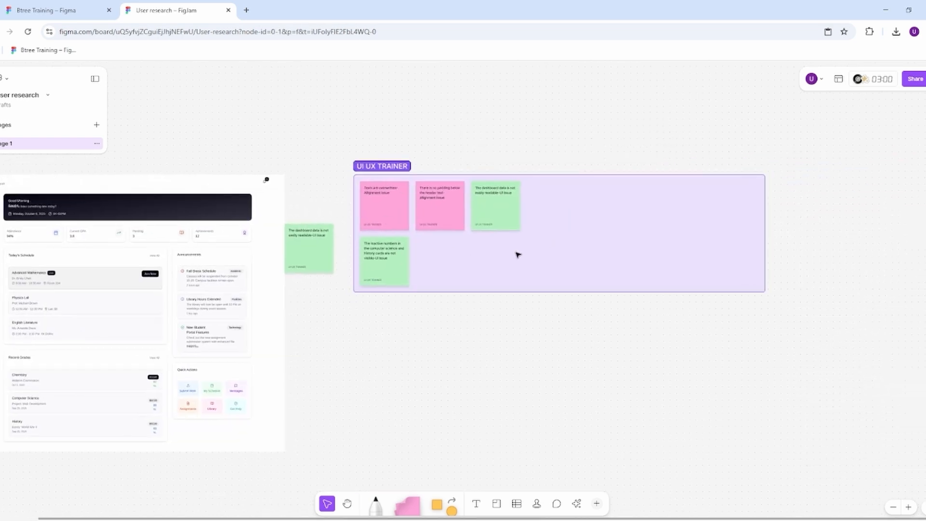
left_click(539, 248)
left_click_drag(767, 219, 542, 223)
left_click(695, 292)
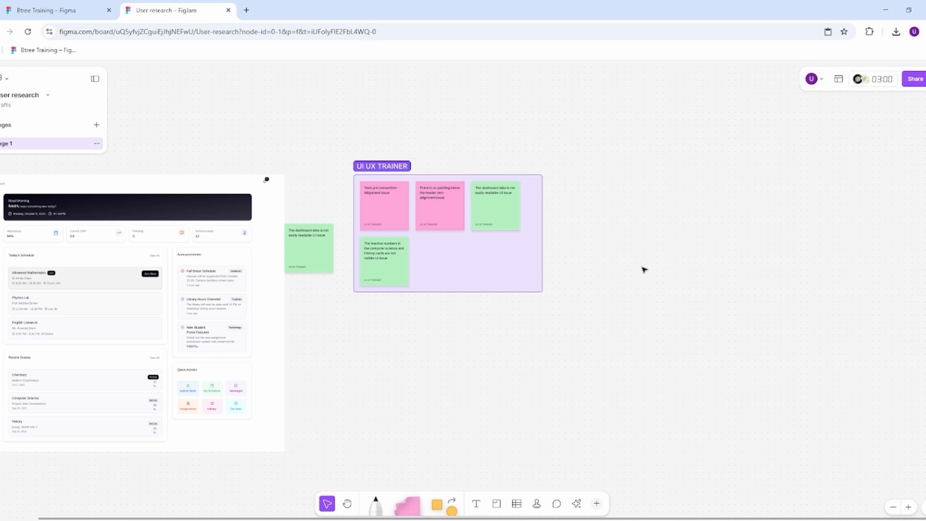
Step: Open the author section's border options, and hide the section's contents and show them again
left_click(465, 261)
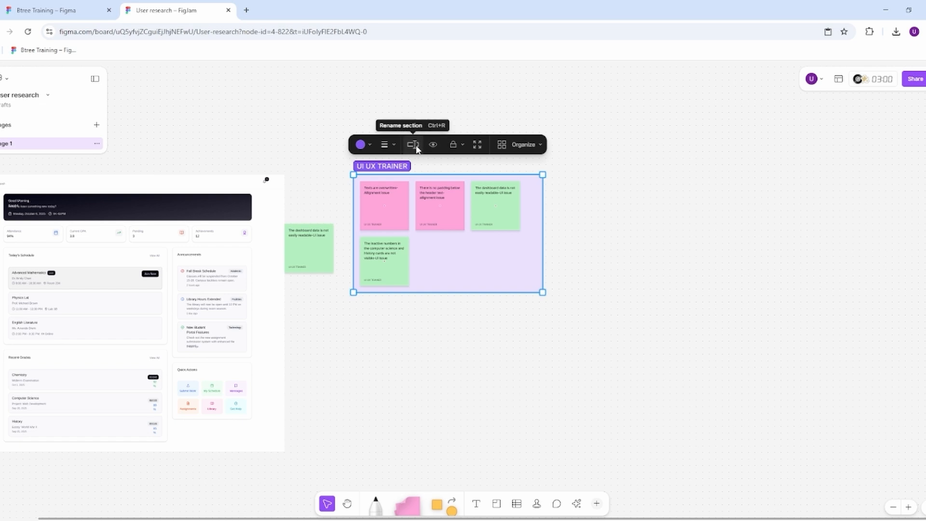
left_click(384, 144)
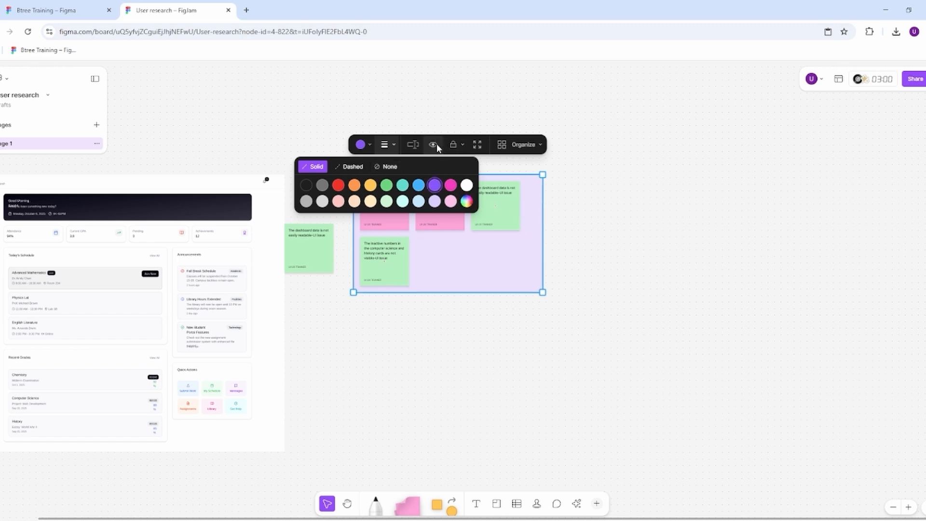
left_click(436, 144)
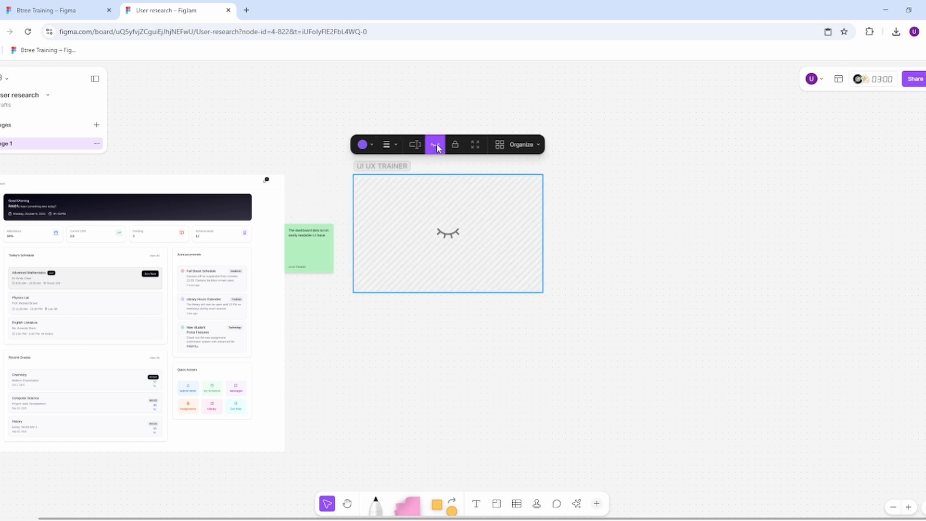
left_click(437, 145)
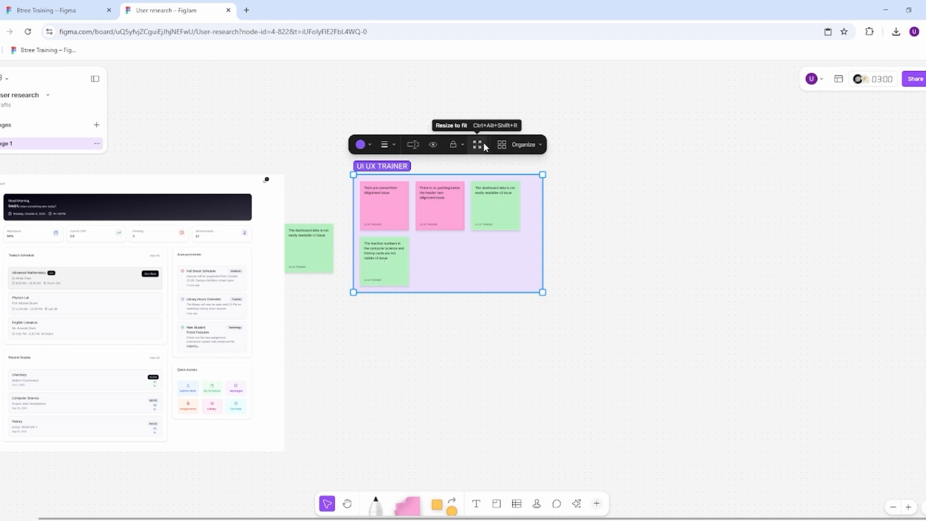
left_click(643, 228)
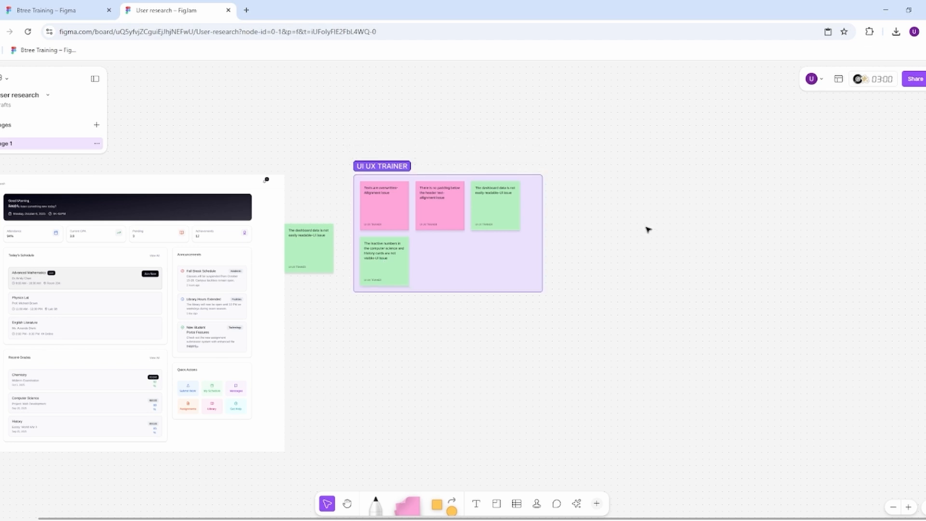
Step: Browse the template library from the recommended templates through the meetings, diagramming and brainstorming categories, and close it
scroll(646, 228, "down", 5)
scroll(626, 221, "up", 3)
scroll(625, 222, "up", 1)
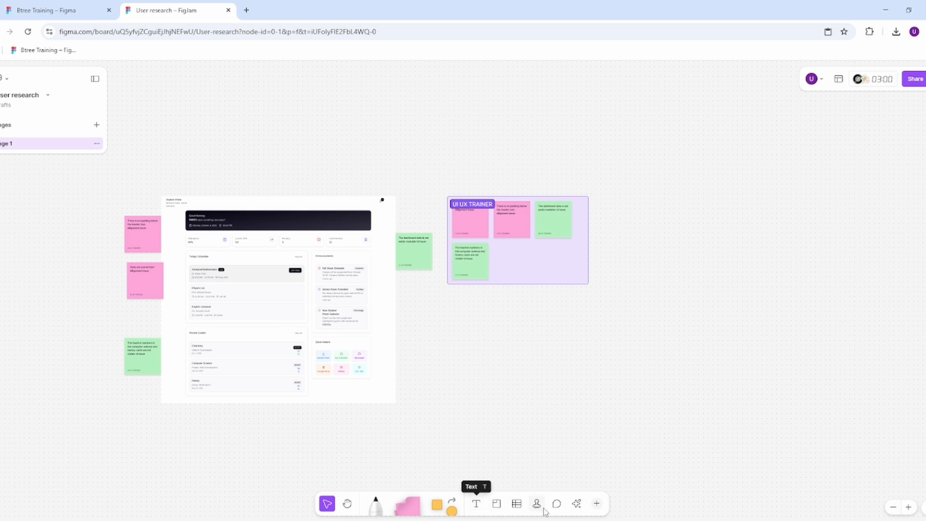
left_click(597, 504)
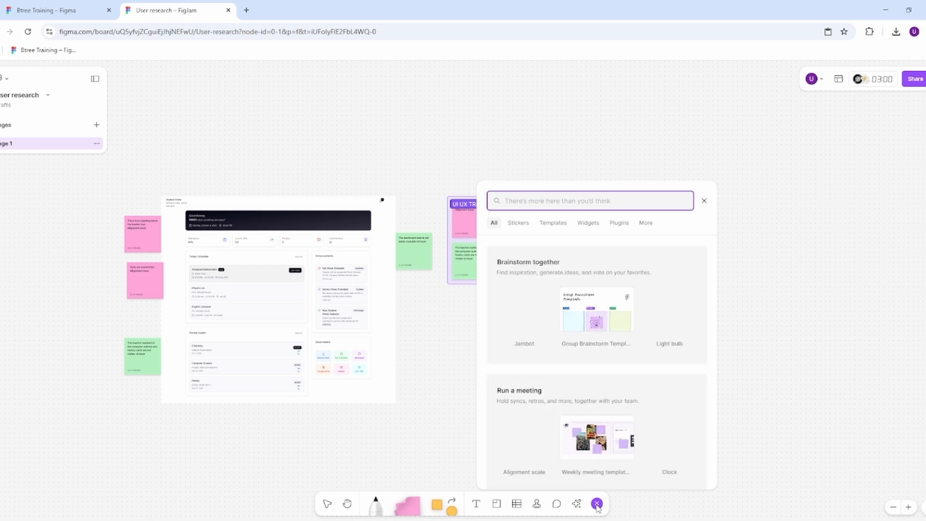
left_click(553, 223)
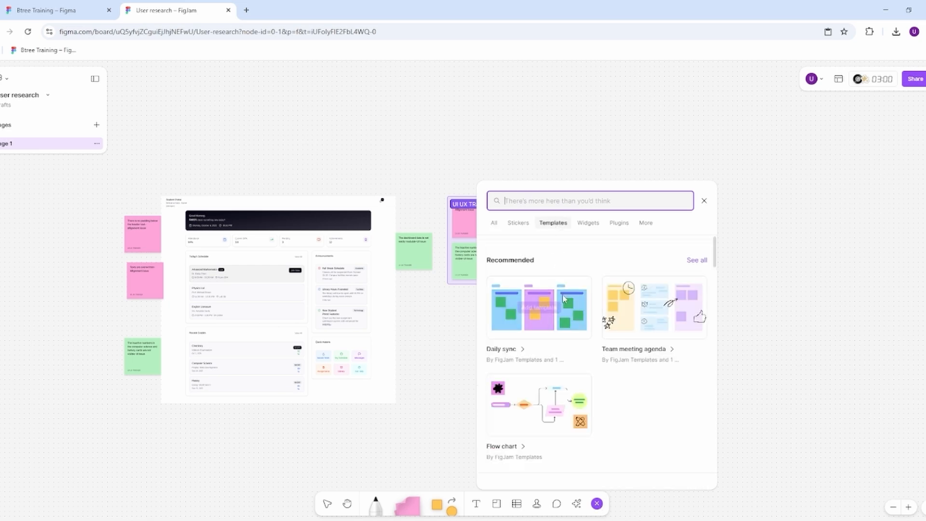
scroll(563, 333, "down", 3)
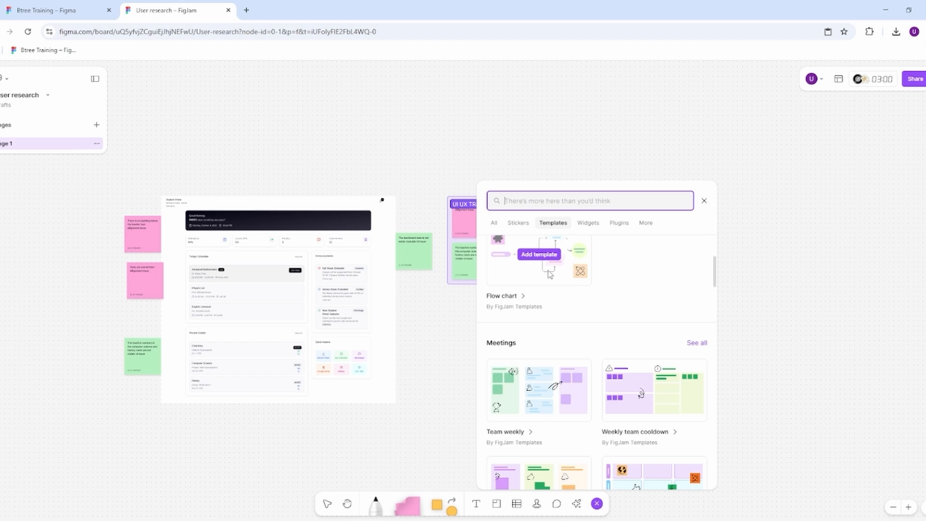
scroll(549, 274, "down", 3)
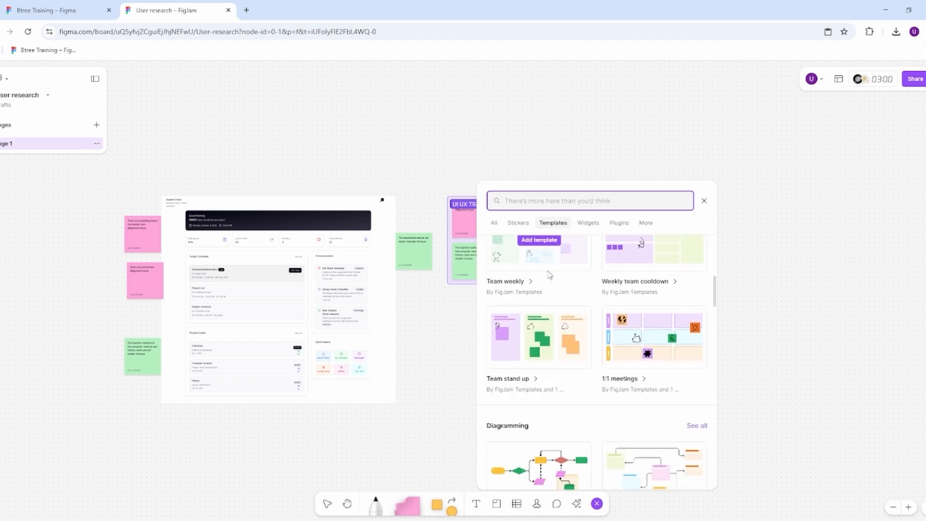
scroll(549, 275, "down", 2)
scroll(549, 276, "down", 3)
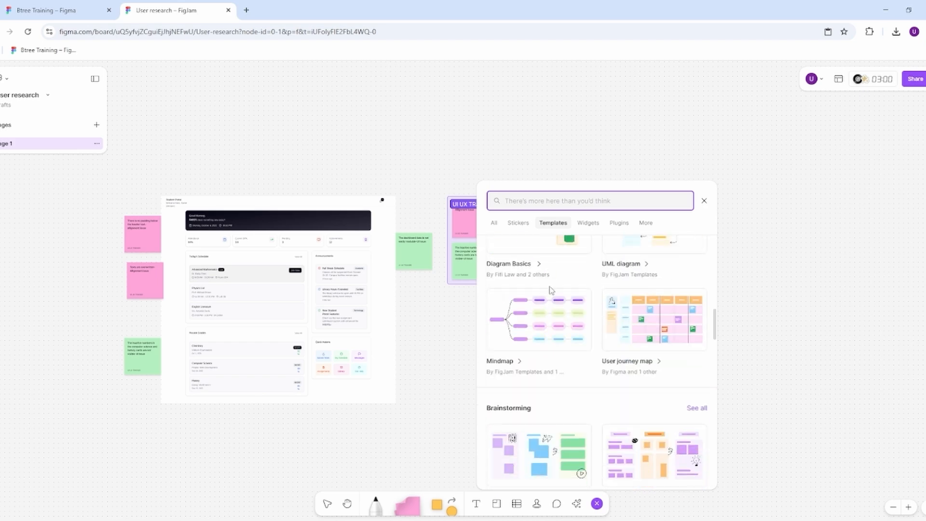
mouse_move(579, 341)
scroll(585, 342, "down", 11)
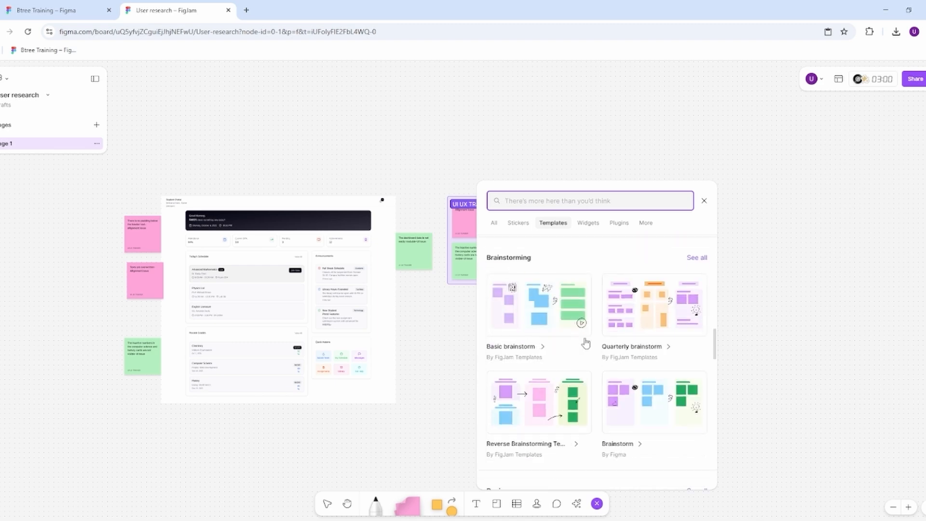
left_click(777, 292)
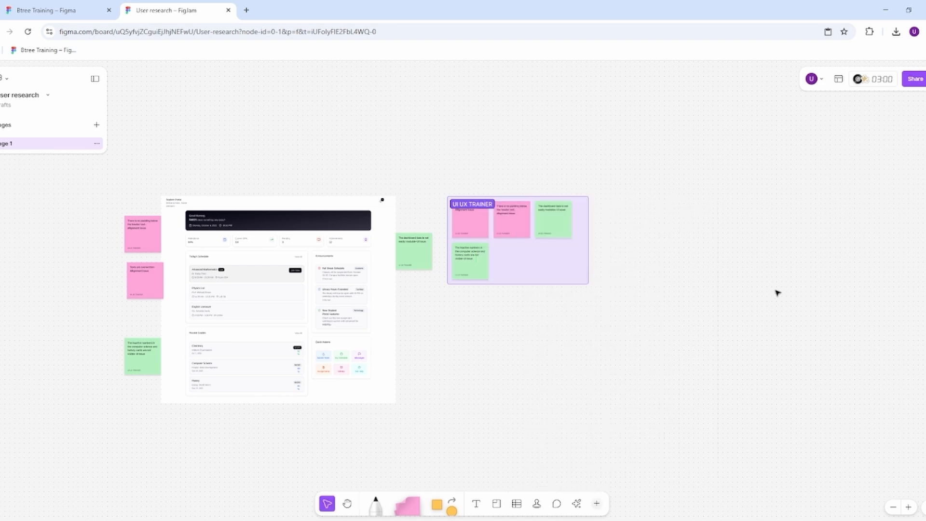